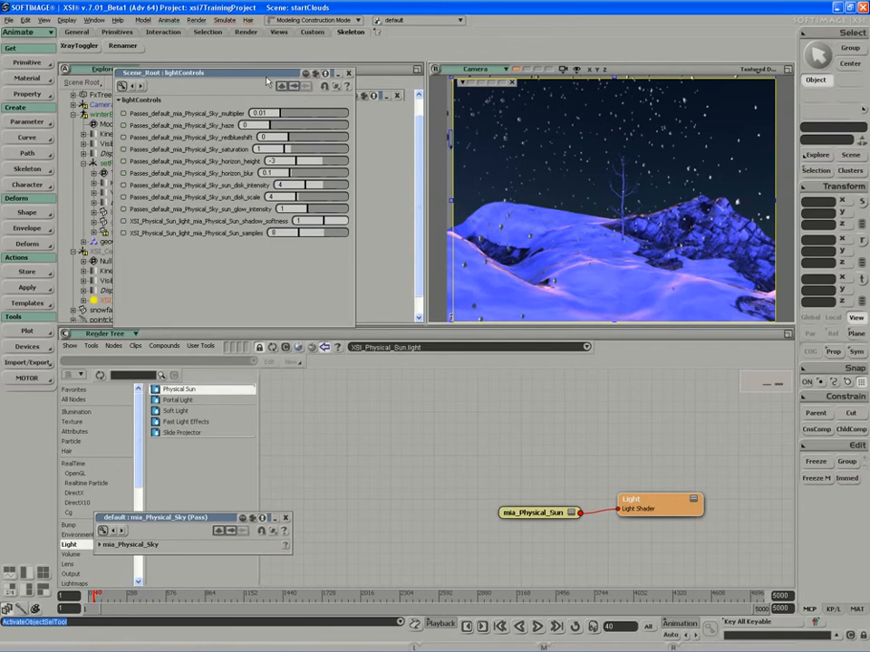
- Select the XSI_Physical_Sun light in the explorer and change that viewport to the User view
{"action": "left_click_drag", "start_coordinate": [272, 73], "coordinate": [381, 356]}
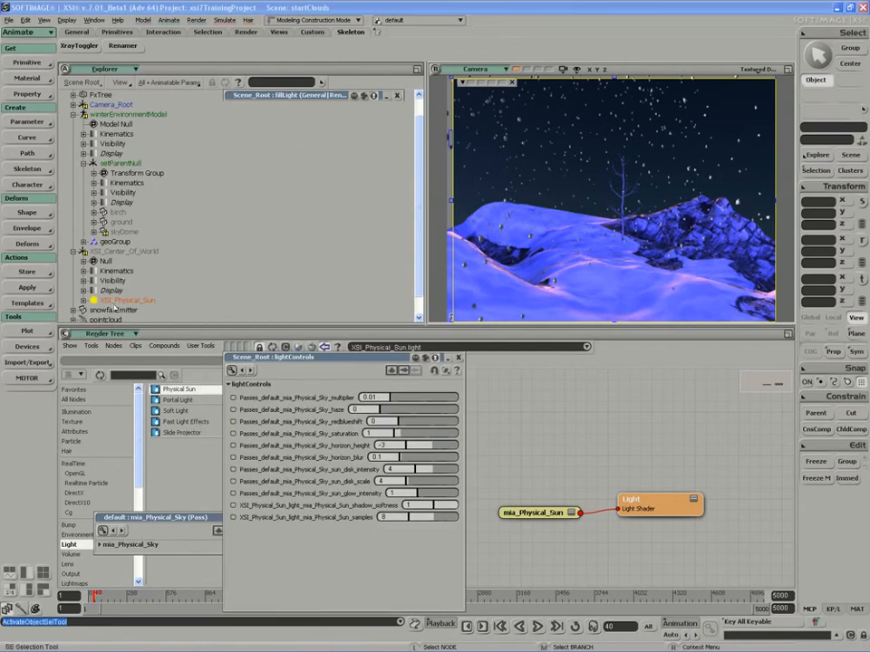
{"action": "left_click", "coordinate": [117, 300]}
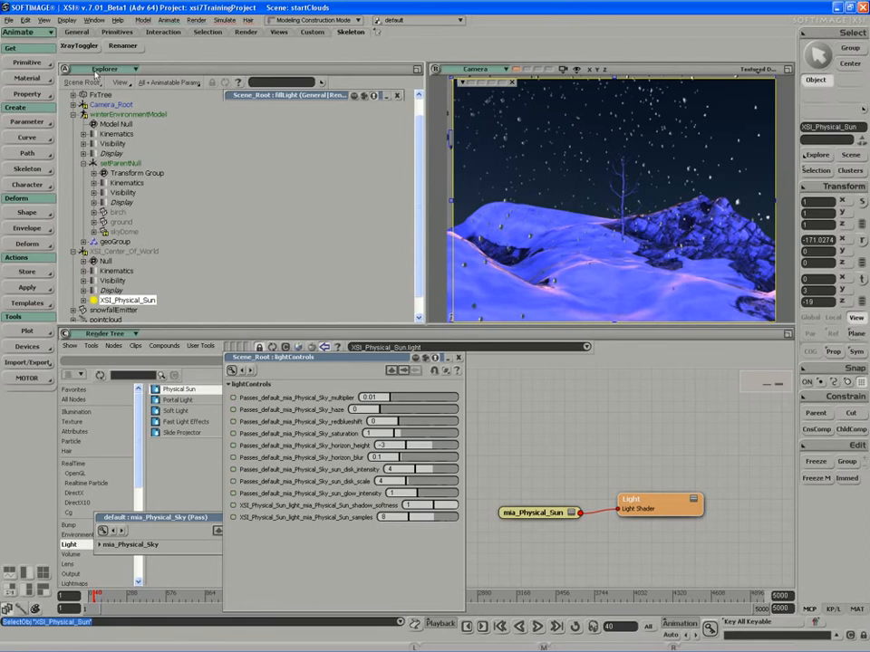
{"action": "left_click", "coordinate": [94, 72]}
{"action": "left_click", "coordinate": [110, 134]}
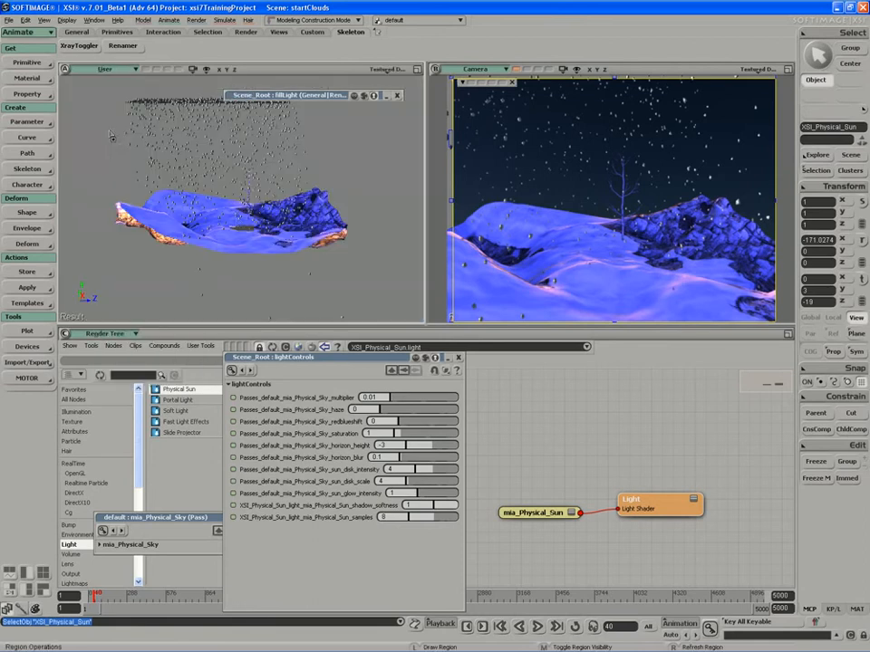
- Show the User view in wireframe and move the physical sun to about Y 71, Z 48 above the terrain
{"action": "key", "text": "f"}
{"action": "key", "text": "s"}
{"action": "middle_click_drag", "start_coordinate": [236, 239], "coordinate": [256, 211]}
{"action": "left_click", "coordinate": [395, 69]}
{"action": "left_click", "coordinate": [330, 192]}
{"action": "middle_click_drag", "start_coordinate": [301, 189], "coordinate": [263, 177]}
{"action": "key", "text": "v"}
{"action": "left_click_drag", "start_coordinate": [248, 184], "coordinate": [253, 145]}
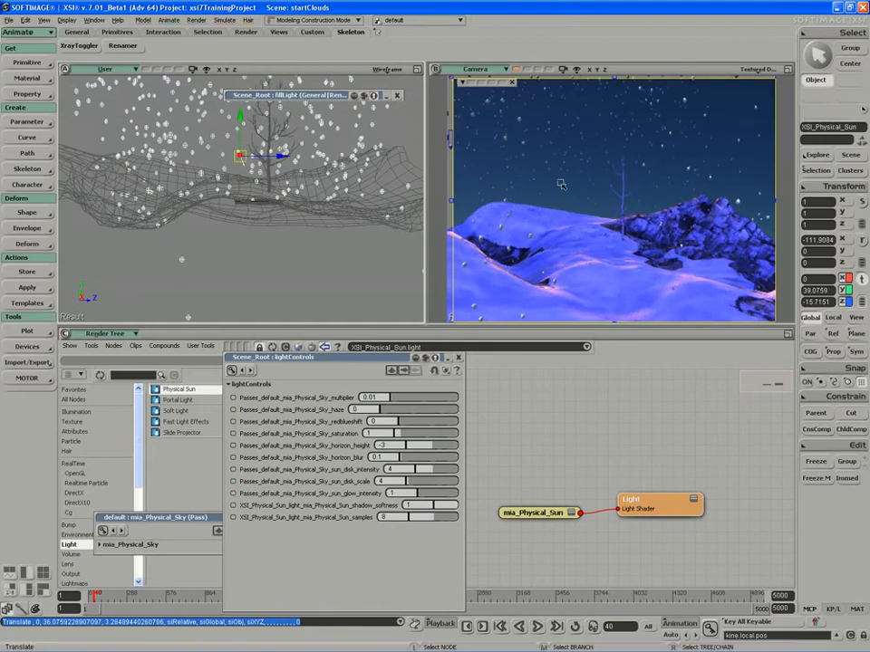
{"action": "left_click_drag", "start_coordinate": [260, 139], "coordinate": [276, 120]}
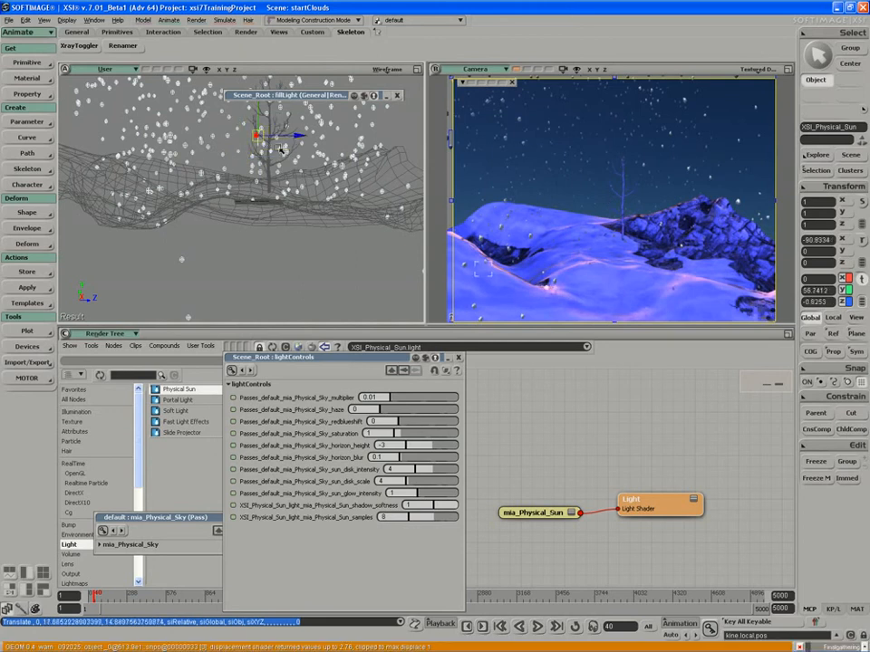
{"action": "left_click_drag", "start_coordinate": [280, 149], "coordinate": [319, 193]}
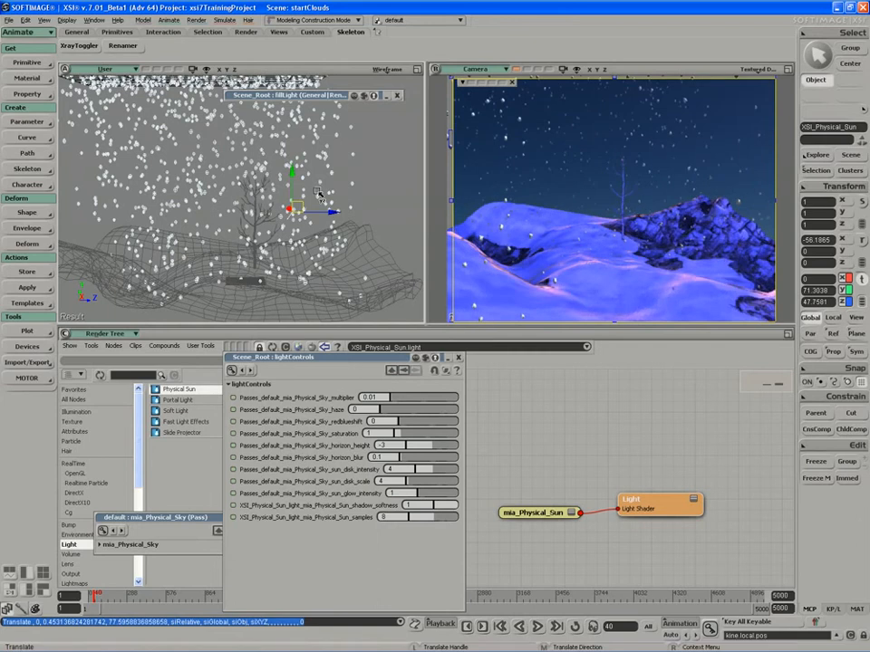
- Display the User view as Textured Decal and maximize that viewport
{"action": "key", "text": "s"}
{"action": "right_click_drag", "start_coordinate": [314, 192], "coordinate": [317, 87]}
{"action": "left_click", "coordinate": [386, 69]}
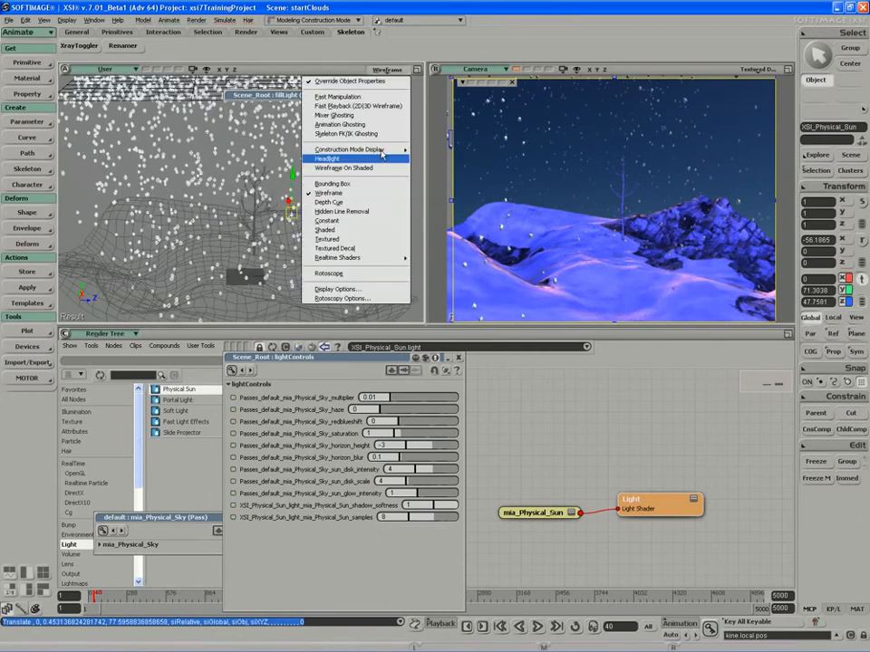
{"action": "left_click", "coordinate": [341, 241]}
{"action": "right_click_drag", "start_coordinate": [341, 241], "coordinate": [411, 85]}
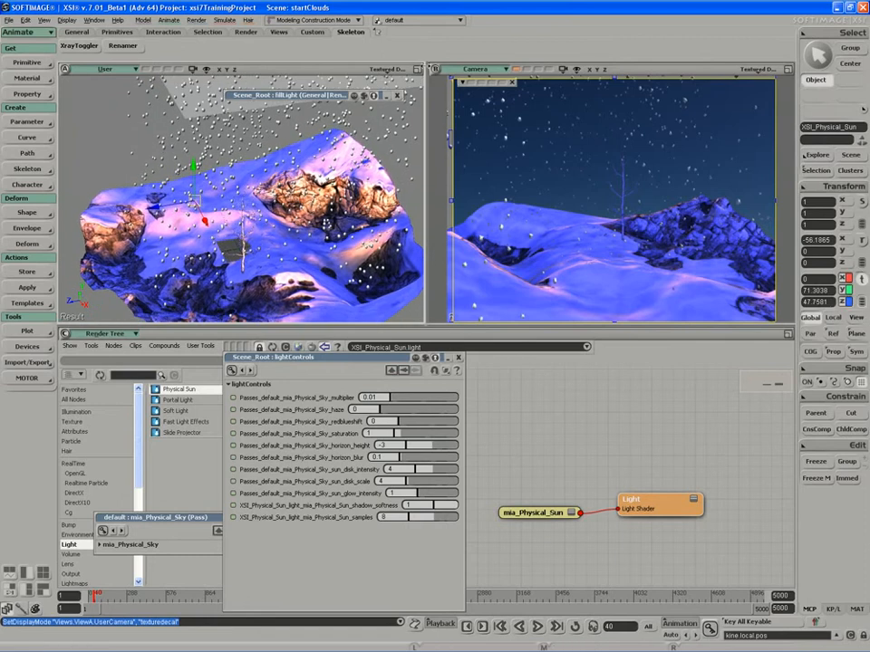
{"action": "left_click", "coordinate": [416, 69]}
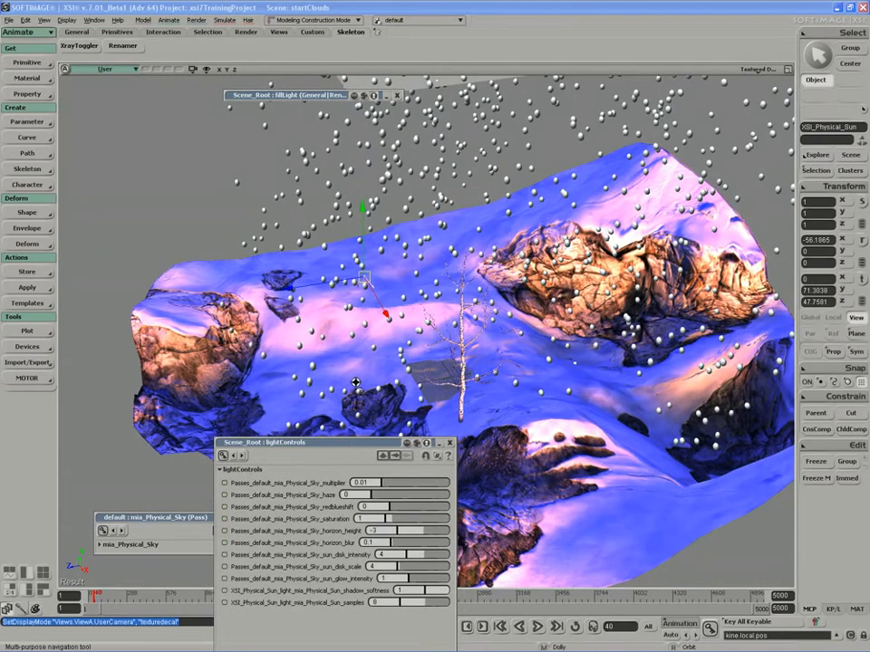
- Move the physical sun to about X 121, Y 86, Z 90 and restore the multi-viewport layout
{"action": "right_click_drag", "start_coordinate": [389, 336], "coordinate": [396, 369]}
{"action": "key", "text": "v"}
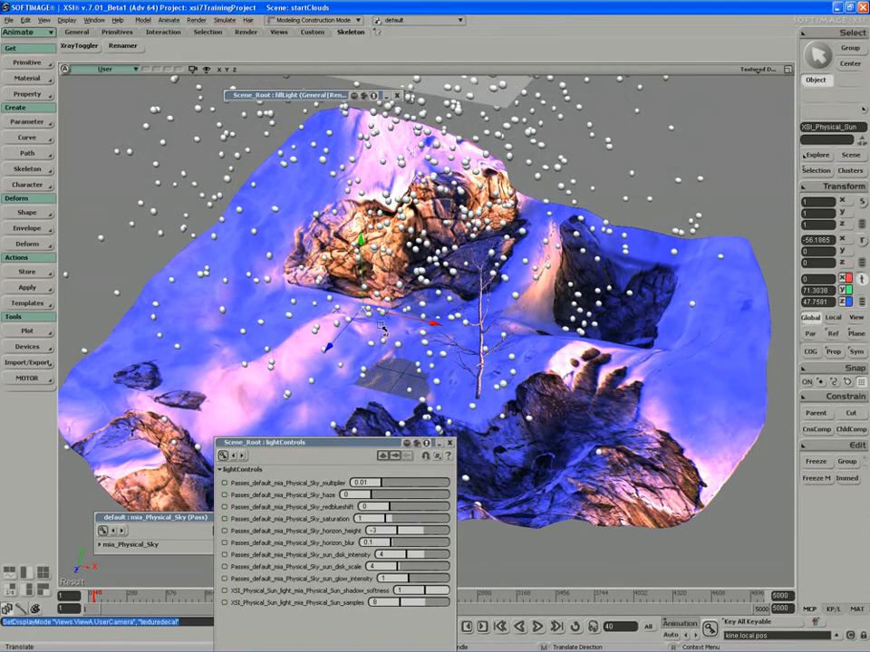
{"action": "left_click_drag", "start_coordinate": [382, 331], "coordinate": [598, 394]}
{"action": "right_click_drag", "start_coordinate": [598, 394], "coordinate": [637, 284]}
{"action": "left_click_drag", "start_coordinate": [637, 283], "coordinate": [660, 262]}
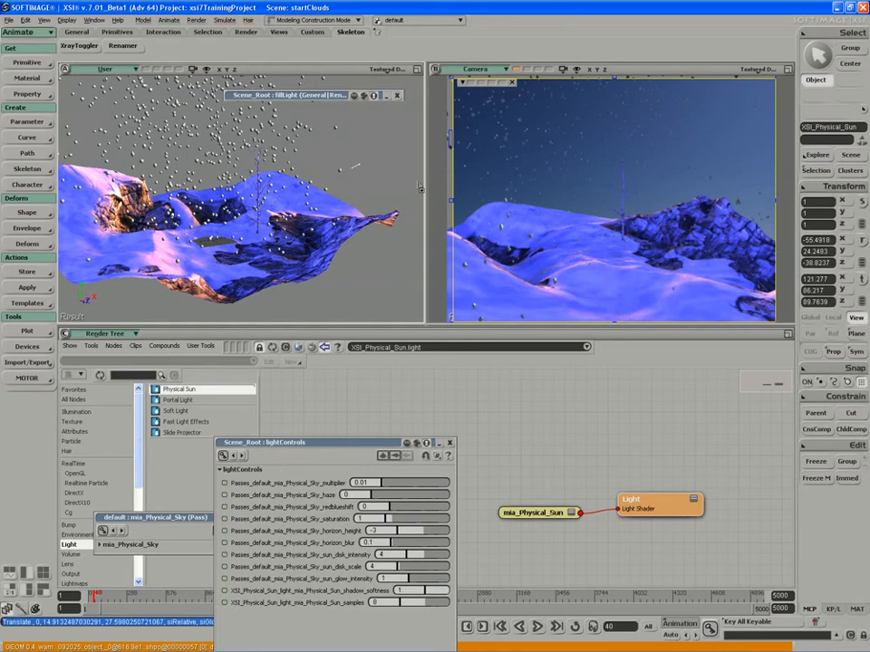
- Reposition the physical sun at about X 147, Y 42, Z 28 and leave the translate tool
{"action": "key", "text": "v"}
{"action": "key", "text": "s"}
{"action": "right_click_drag", "start_coordinate": [326, 175], "coordinate": [360, 191]}
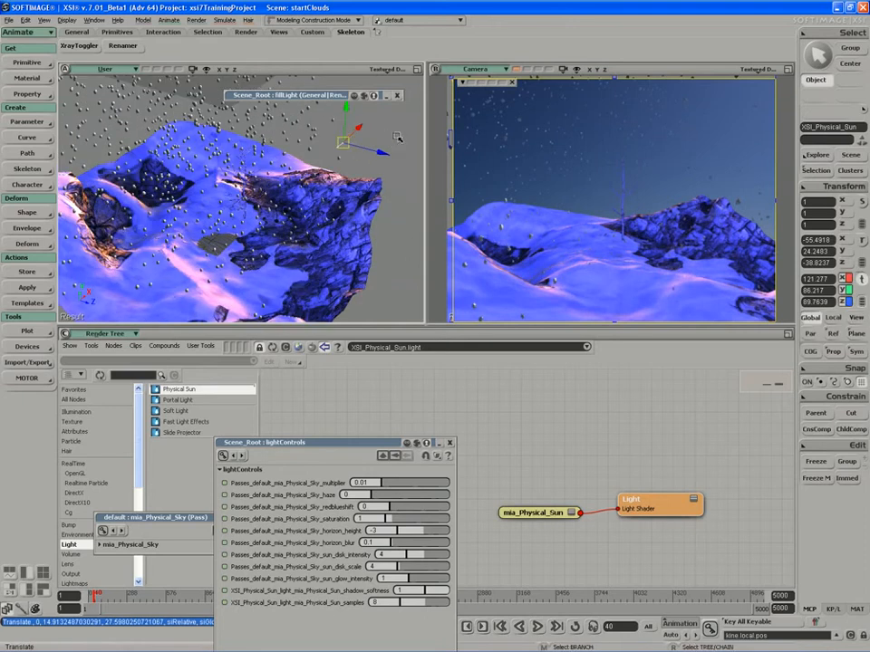
{"action": "left_click_drag", "start_coordinate": [396, 136], "coordinate": [353, 113]}
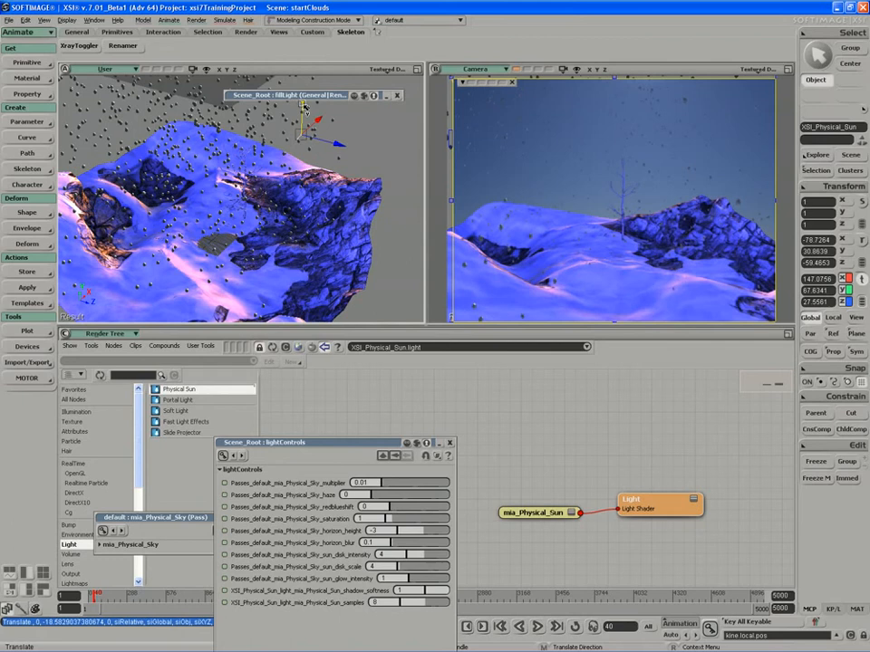
{"action": "left_click_drag", "start_coordinate": [319, 105], "coordinate": [305, 119]}
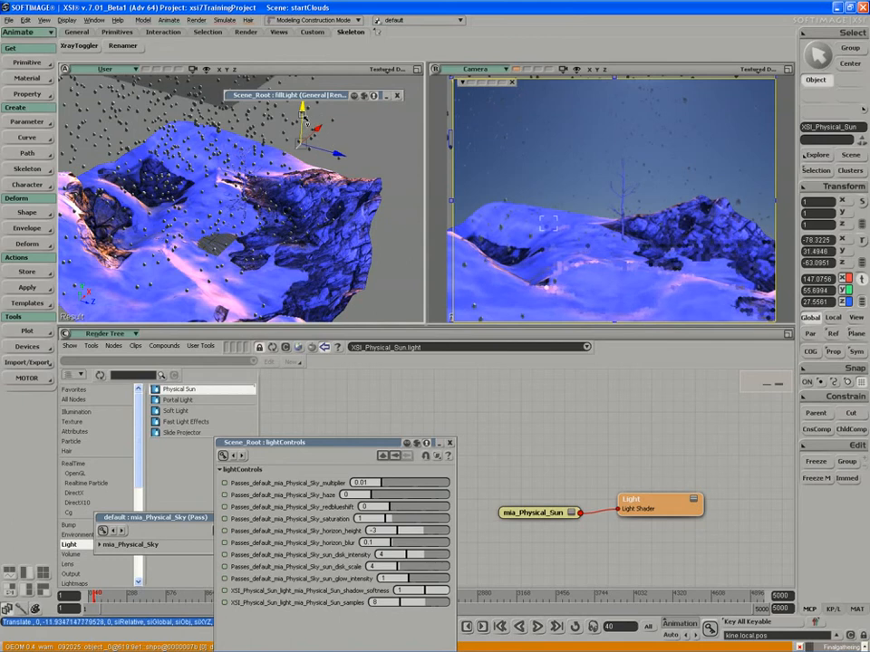
{"action": "left_click_drag", "start_coordinate": [303, 116], "coordinate": [304, 123]}
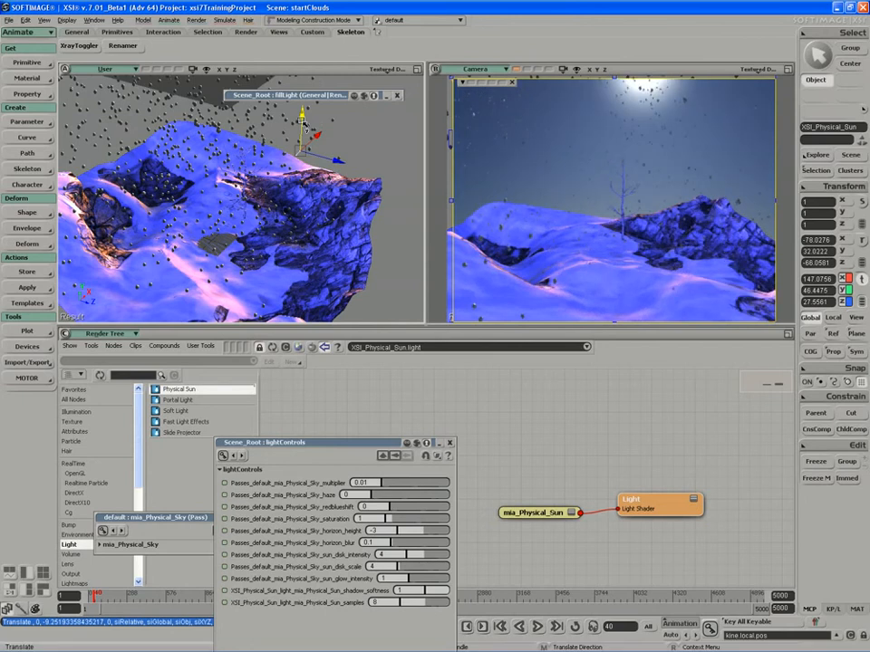
{"action": "mouse_move", "coordinate": [227, 96]}
{"action": "left_mouse_down"}
{"action": "mouse_move", "coordinate": [226, 116]}
{"action": "mouse_move", "coordinate": [229, 108]}
{"action": "left_mouse_up"}
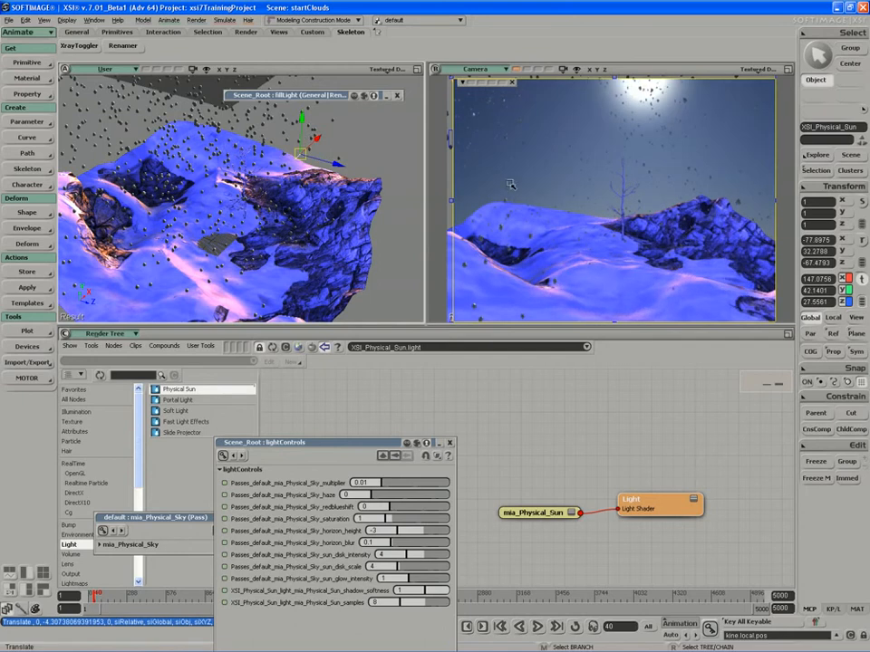
{"action": "key", "text": "space"}
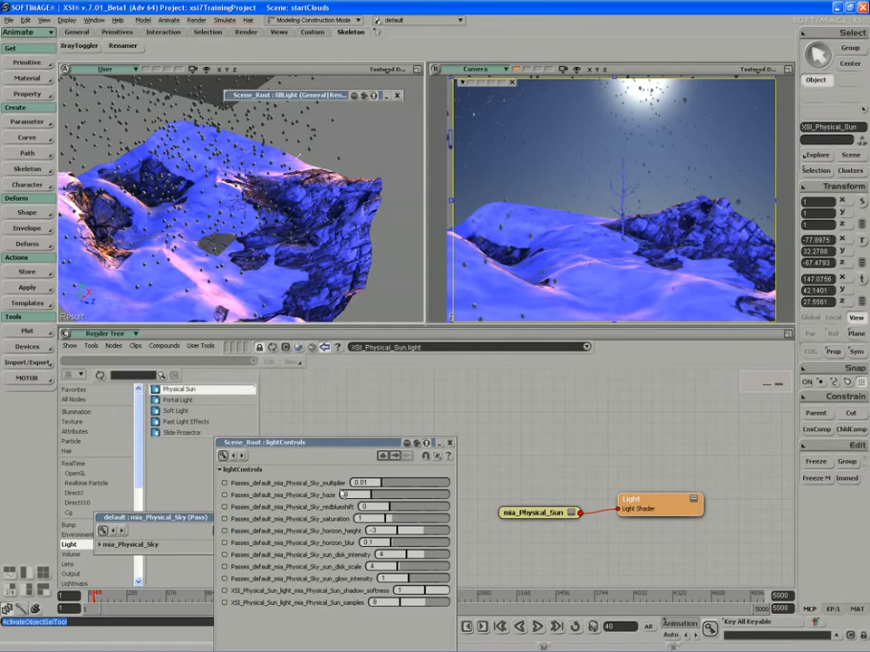
- Set the mia_Physical_Sky multiplier to 0.001
{"action": "left_click_drag", "start_coordinate": [329, 443], "coordinate": [312, 367]}
{"action": "left_click", "coordinate": [346, 408]}
{"action": "type", "text": "0"}
{"action": "key", "text": "Return"}
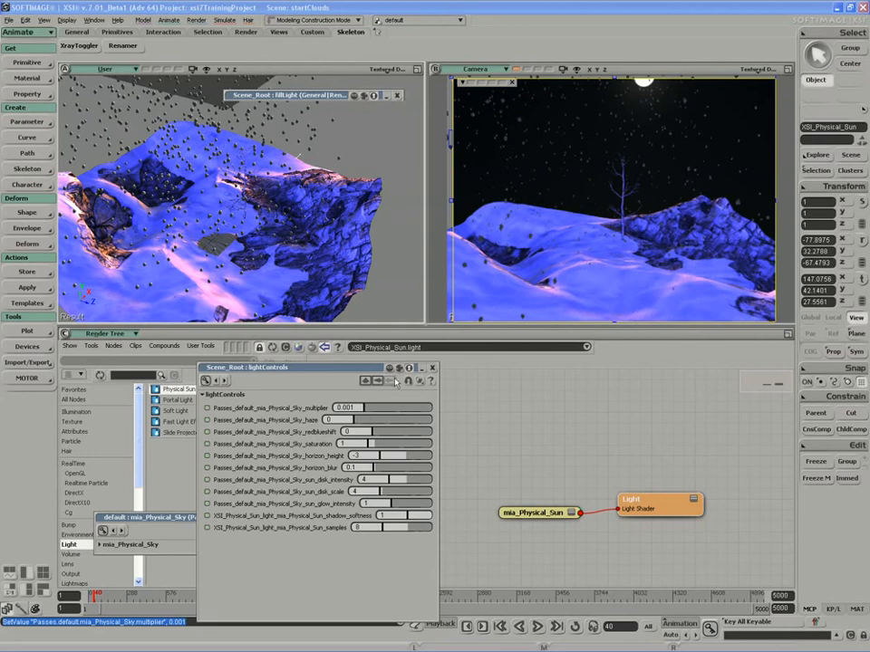
- Try a mia_Physical_Sky multiplier of 0.05 and return it to 0.01
{"action": "left_click", "coordinate": [345, 407]}
{"action": "type", "text": "0.05"}
{"action": "key", "text": "Return"}
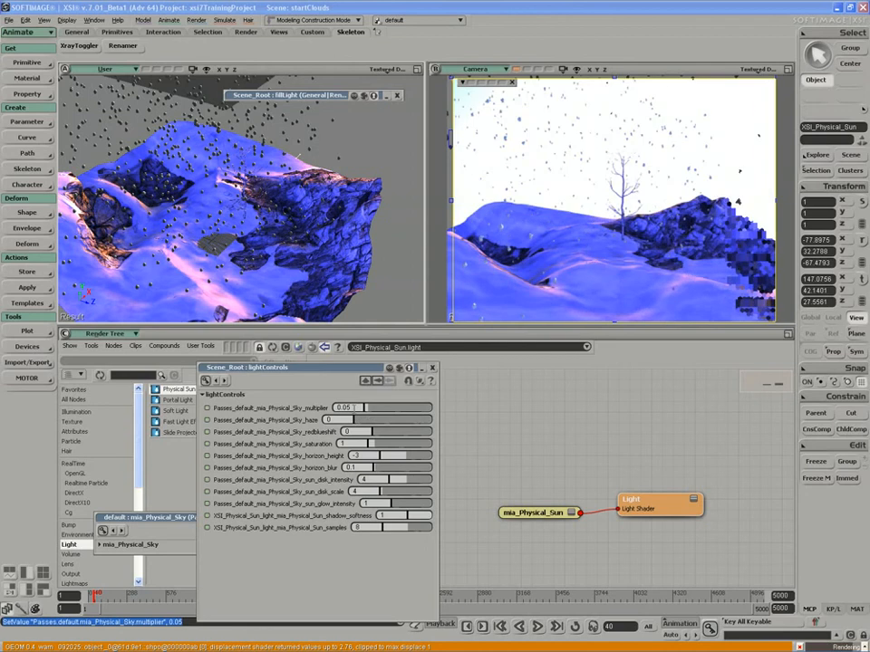
{"action": "type", "text": "0.01"}
{"action": "key", "text": "Return"}
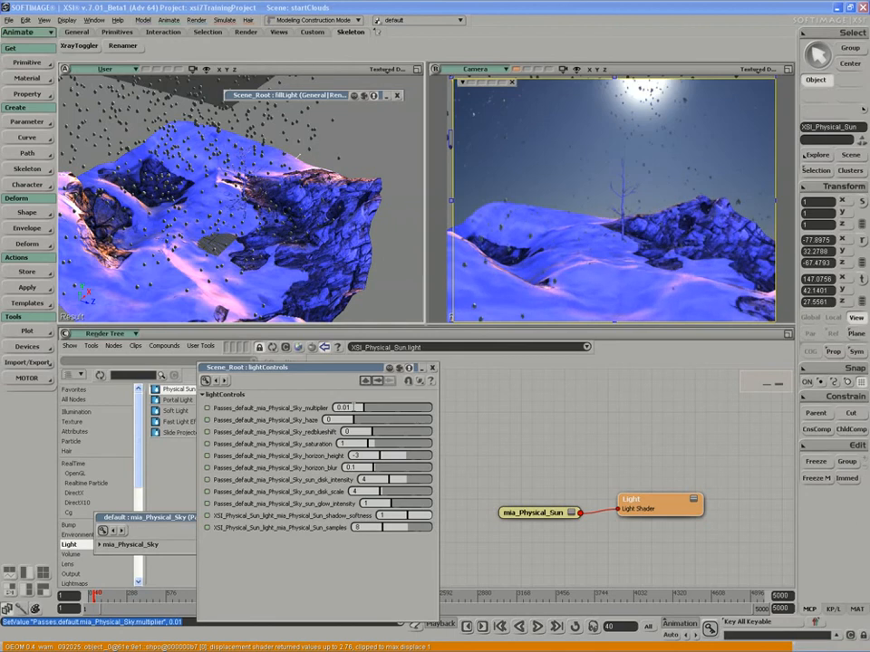
- Try a slightly darker mia_Physical_Sky multiplier of 0.008 and restore it to 0.01
{"action": "type", "text": "18"}
{"action": "key", "text": "Return"}
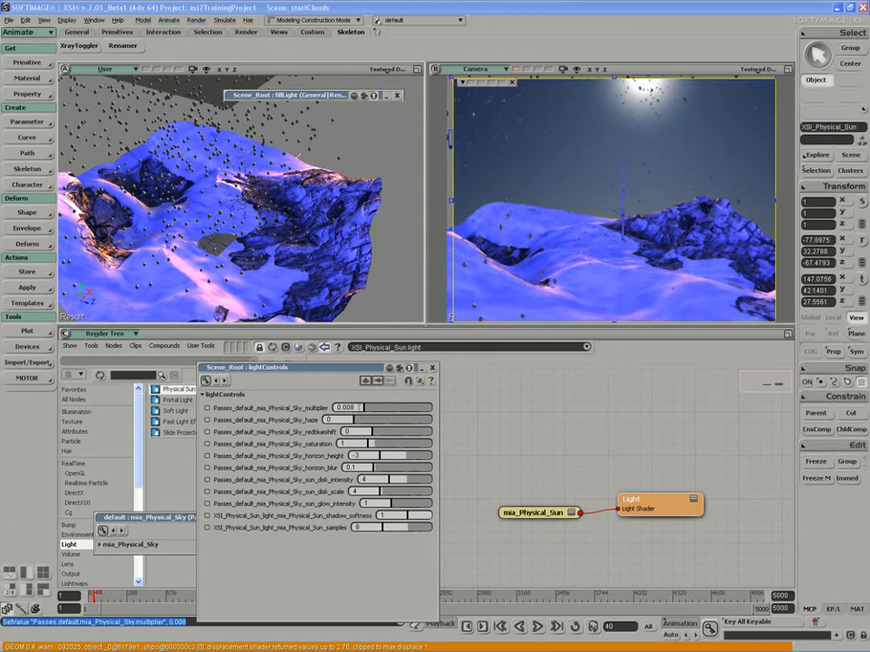
{"action": "left_click_drag", "start_coordinate": [359, 408], "coordinate": [334, 408]}
{"action": "type", "text": ".01"}
{"action": "key", "text": "Return"}
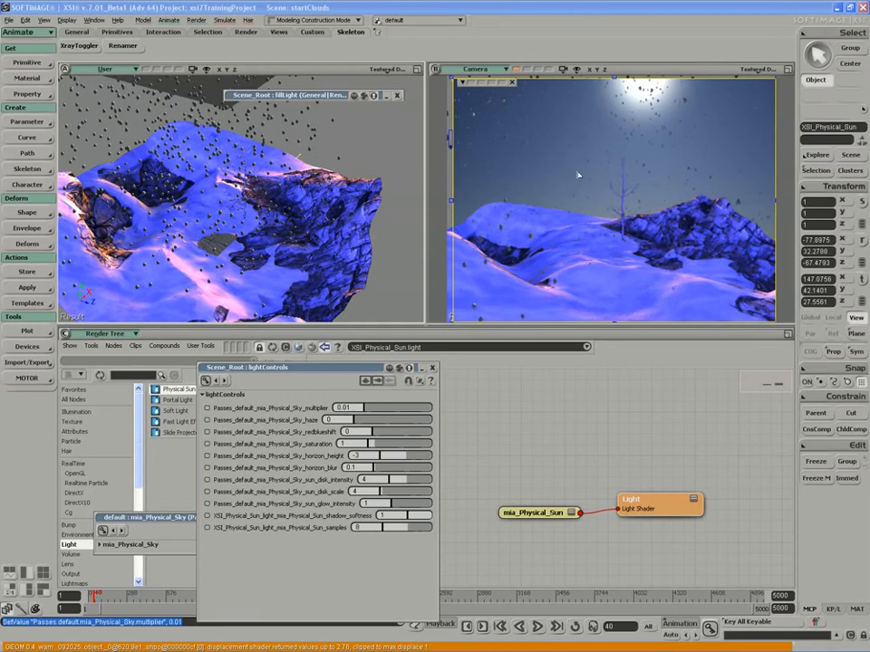
- Close the lightControls and fillLight property windows and create a polygon mesh sphere with radius 4
{"action": "left_click", "coordinate": [432, 370]}
{"action": "left_click", "coordinate": [396, 94]}
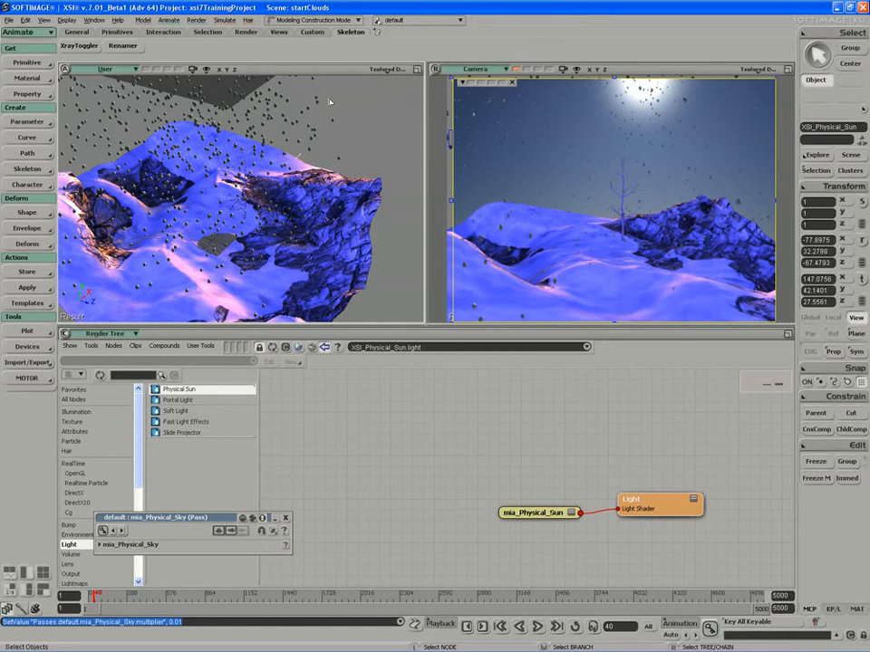
{"action": "left_click", "coordinate": [272, 109]}
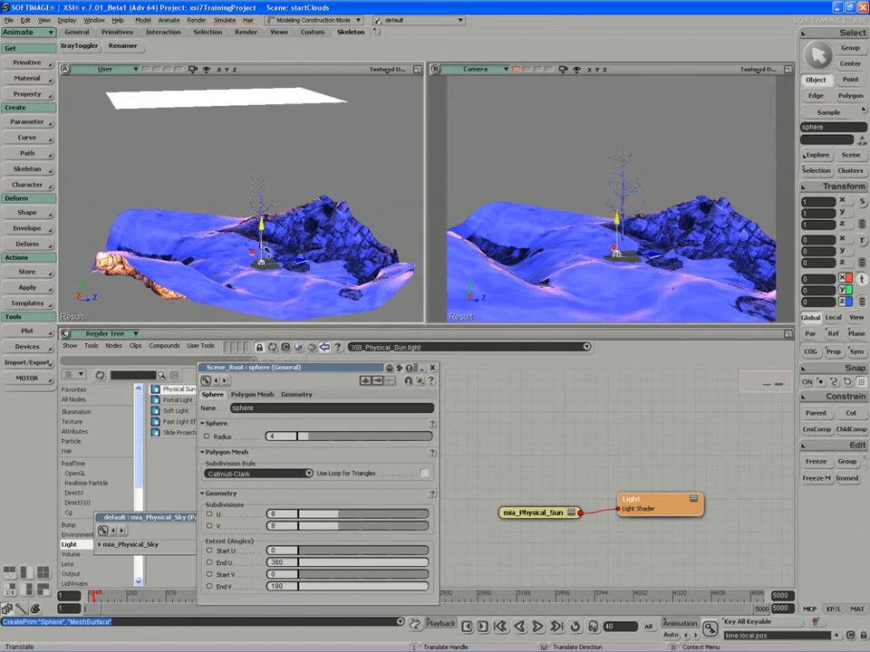
- Raise the sphere to about Y 152 and scale it uniformly to about 8.07
{"action": "left_click_drag", "start_coordinate": [271, 226], "coordinate": [278, 194]}
{"action": "key", "text": "s"}
{"action": "right_click_drag", "start_coordinate": [279, 198], "coordinate": [237, 204]}
{"action": "left_click_drag", "start_coordinate": [252, 201], "coordinate": [568, 218]}
{"action": "key", "text": "ctrl+z"}
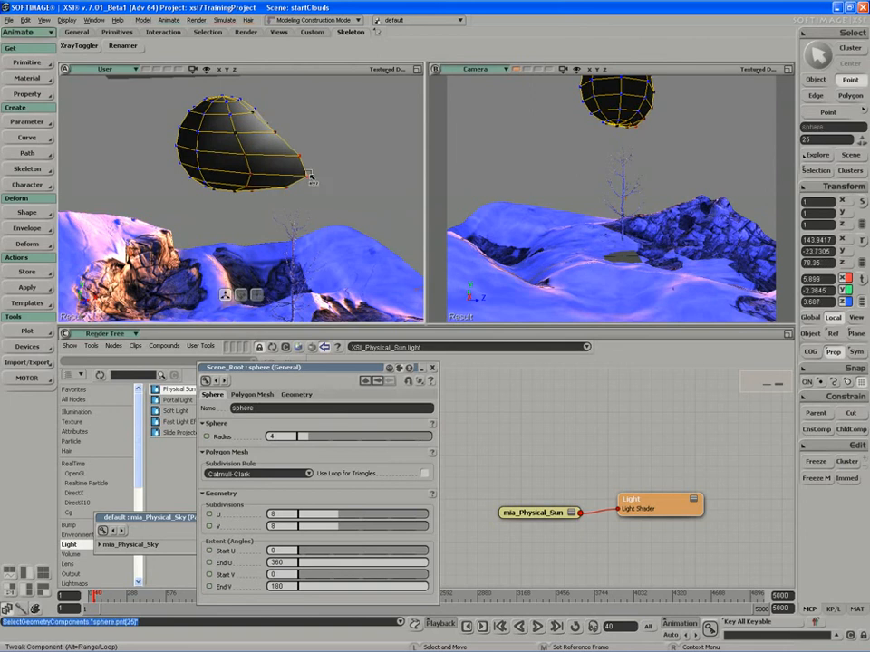
- Pull components on several sides of the sphere outward to start an irregular cloud shape
{"action": "key", "text": "s"}
{"action": "right_click_drag", "start_coordinate": [310, 176], "coordinate": [311, 171]}
{"action": "left_click_drag", "start_coordinate": [204, 175], "coordinate": [187, 181]}
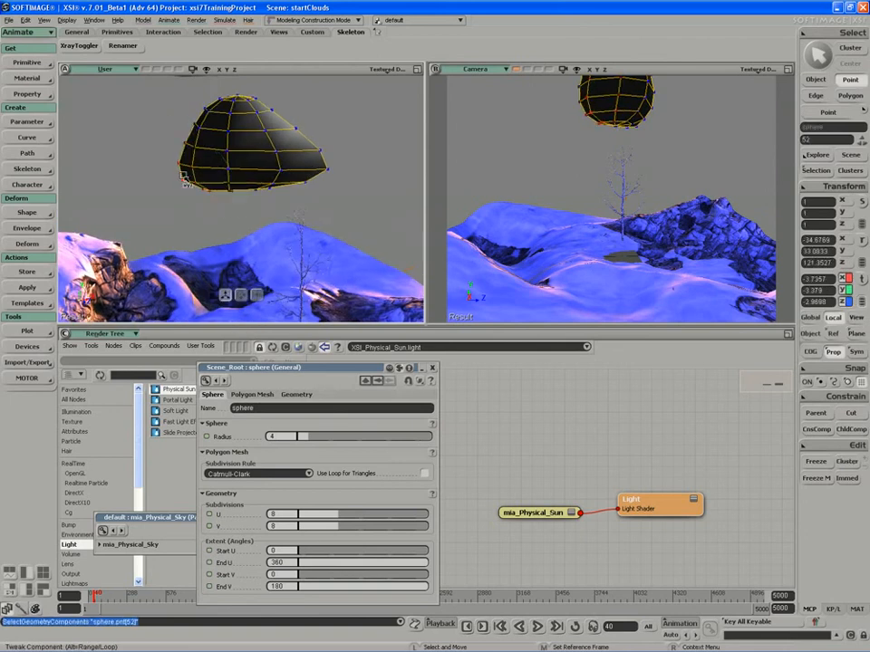
{"action": "key", "text": "s"}
{"action": "right_click_drag", "start_coordinate": [187, 181], "coordinate": [260, 137]}
{"action": "left_click_drag", "start_coordinate": [250, 130], "coordinate": [222, 122]}
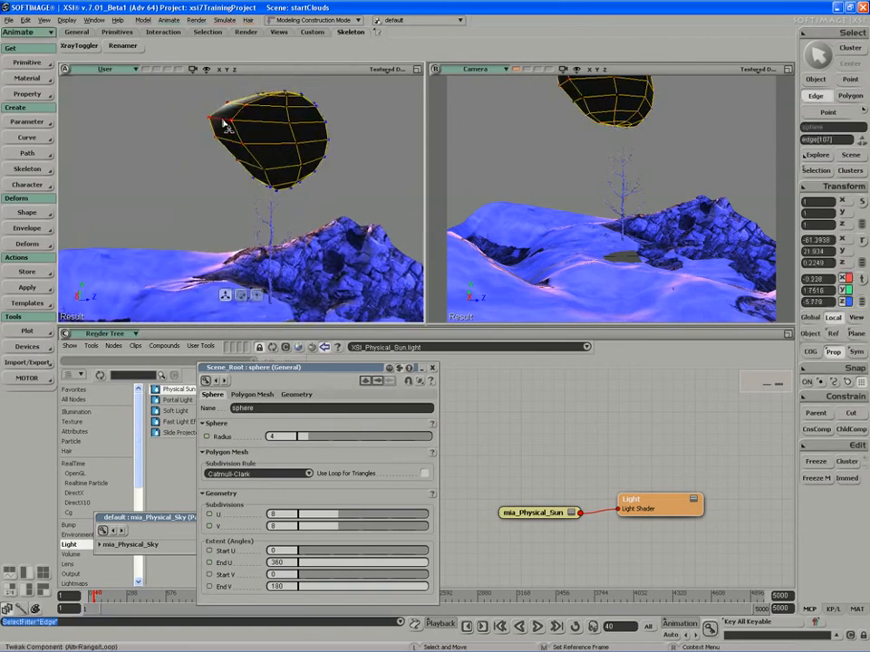
- Stretch more edges, corners and polygons of the sphere into a lumpy cloud shape and return to object selection
{"action": "mouse_move", "coordinate": [324, 127]}
{"action": "left_mouse_down"}
{"action": "mouse_move", "coordinate": [348, 114]}
{"action": "mouse_move", "coordinate": [332, 127]}
{"action": "left_mouse_up"}
{"action": "key", "text": "s"}
{"action": "right_click_drag", "start_coordinate": [332, 127], "coordinate": [251, 156]}
{"action": "left_click_drag", "start_coordinate": [261, 102], "coordinate": [272, 93]}
{"action": "left_click_drag", "start_coordinate": [317, 166], "coordinate": [353, 173]}
{"action": "left_click_drag", "start_coordinate": [280, 163], "coordinate": [275, 174]}
{"action": "key", "text": "s"}
{"action": "right_click_drag", "start_coordinate": [275, 174], "coordinate": [216, 165]}
{"action": "left_click_drag", "start_coordinate": [238, 167], "coordinate": [244, 171]}
{"action": "key", "text": "s"}
{"action": "mouse_move", "coordinate": [244, 171]}
{"action": "right_mouse_down"}
{"action": "mouse_move", "coordinate": [253, 160]}
{"action": "mouse_move", "coordinate": [246, 172]}
{"action": "right_mouse_up"}
{"action": "key", "text": "s"}
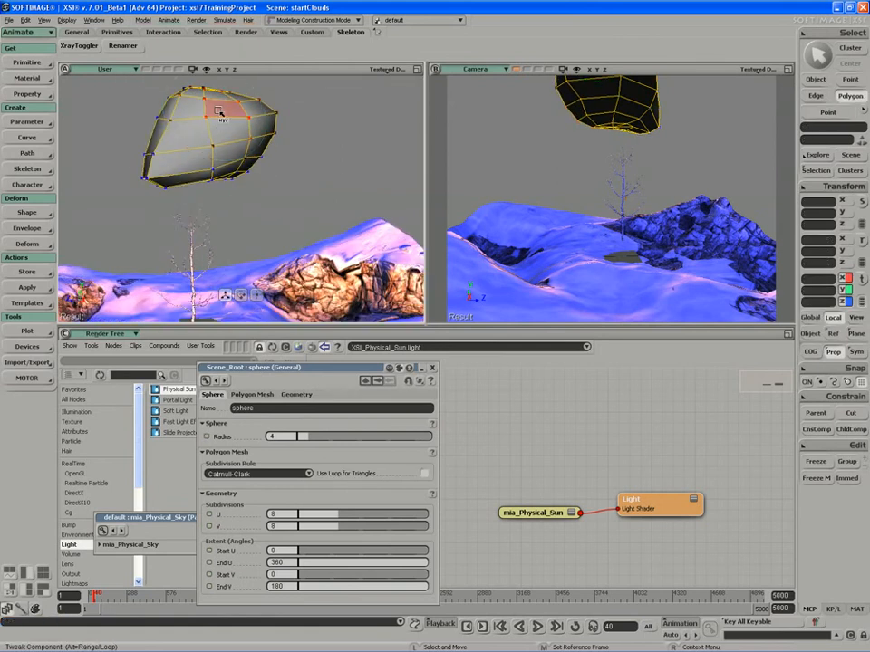
{"action": "key", "text": "s"}
{"action": "right_click_drag", "start_coordinate": [201, 122], "coordinate": [260, 132]}
{"action": "right_click_drag", "start_coordinate": [182, 134], "coordinate": [267, 179]}
{"action": "key", "text": "space"}
- Duplicate the cloud-shaped sphere and move the copy beside the original
{"action": "key", "text": "s"}
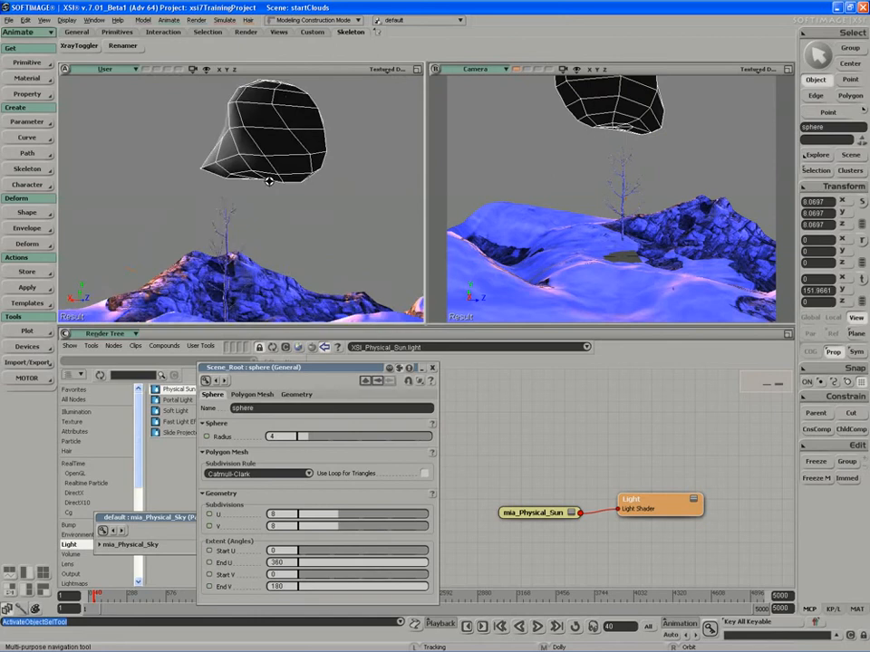
{"action": "middle_click_drag", "start_coordinate": [267, 179], "coordinate": [254, 183]}
{"action": "key", "text": "s"}
{"action": "mouse_move", "coordinate": [250, 174]}
{"action": "right_mouse_down"}
{"action": "mouse_move", "coordinate": [243, 199]}
{"action": "mouse_move", "coordinate": [202, 179]}
{"action": "mouse_move", "coordinate": [246, 171]}
{"action": "right_mouse_up"}
{"action": "key", "text": "ctrl+d"}
{"action": "key", "text": "s"}
{"action": "left_click_drag", "start_coordinate": [276, 156], "coordinate": [172, 163]}
- Tweak the edges of the duplicated cloud mesh so its shape differs from the original
{"action": "key", "text": "s"}
{"action": "right_click_drag", "start_coordinate": [226, 181], "coordinate": [178, 187]}
{"action": "key", "text": "m"}
{"action": "left_click", "coordinate": [198, 189]}
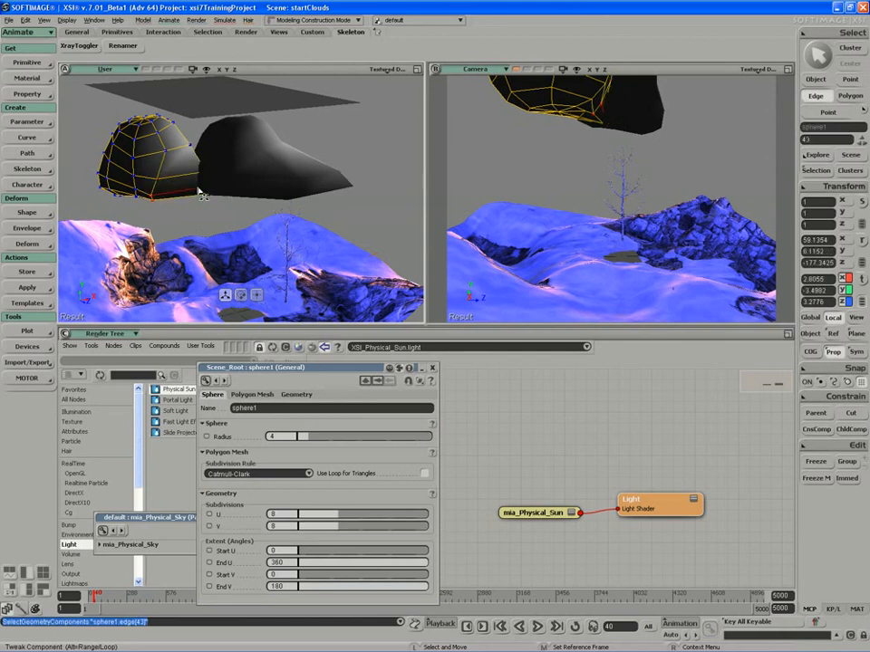
{"action": "key", "text": "s"}
{"action": "right_click_drag", "start_coordinate": [225, 193], "coordinate": [181, 186]}
{"action": "key", "text": "m"}
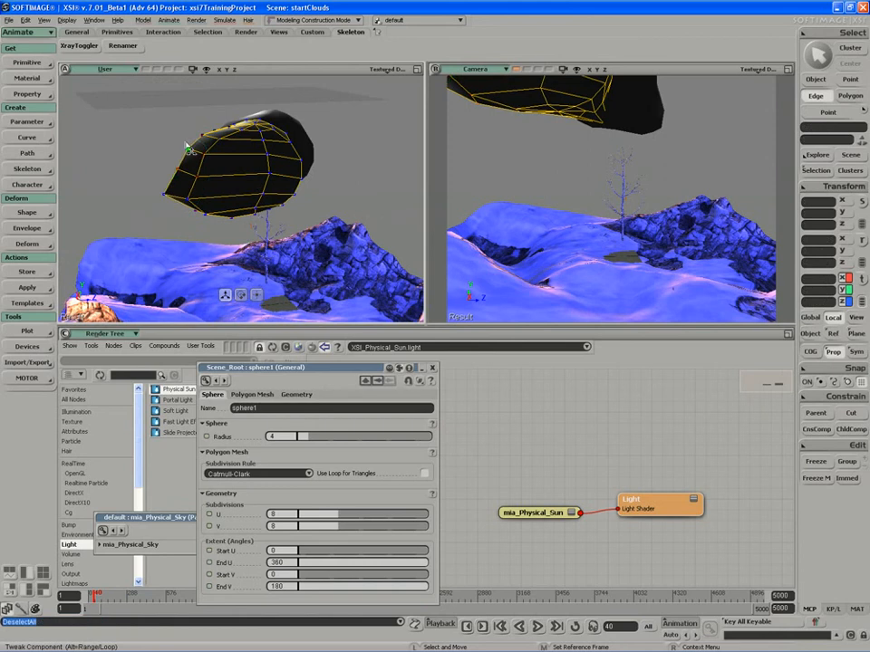
{"action": "key", "text": "s"}
{"action": "mouse_move", "coordinate": [188, 148]}
{"action": "right_mouse_down"}
{"action": "mouse_move", "coordinate": [236, 165]}
{"action": "mouse_move", "coordinate": [185, 146]}
{"action": "mouse_move", "coordinate": [187, 154]}
{"action": "right_mouse_up"}
- Rotate the duplicated cloud mesh around the vertical axis
{"action": "key", "text": "space"}
{"action": "key", "text": "v"}
{"action": "key", "text": "c"}
{"action": "left_click_drag", "start_coordinate": [301, 153], "coordinate": [286, 171]}
{"action": "key", "text": "s"}
{"action": "right_click_drag", "start_coordinate": [286, 171], "coordinate": [237, 165]}
- Duplicate the cloud copy again, rotate the new mesh to about -124° around Y and move it to about X -36, Z -154
{"action": "key", "text": "ctrl+d"}
{"action": "key", "text": "v"}
{"action": "left_click_drag", "start_coordinate": [243, 159], "coordinate": [272, 160]}
{"action": "key", "text": "c"}
{"action": "key", "text": "s"}
{"action": "right_click_drag", "start_coordinate": [272, 160], "coordinate": [308, 173]}
{"action": "key", "text": "v"}
{"action": "left_click_drag", "start_coordinate": [312, 172], "coordinate": [323, 178]}
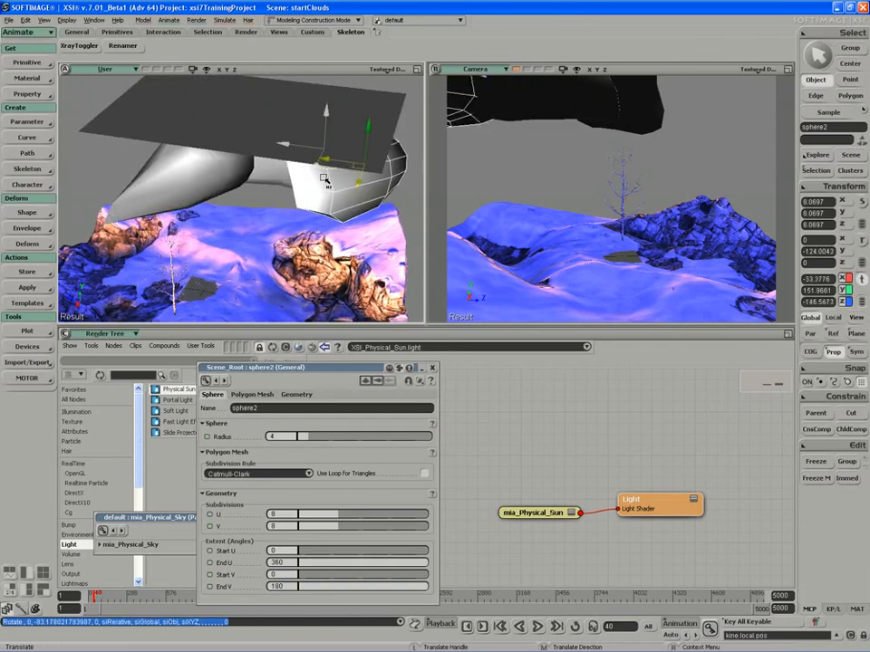
{"action": "key", "text": "s"}
{"action": "right_click_drag", "start_coordinate": [323, 178], "coordinate": [308, 168]}
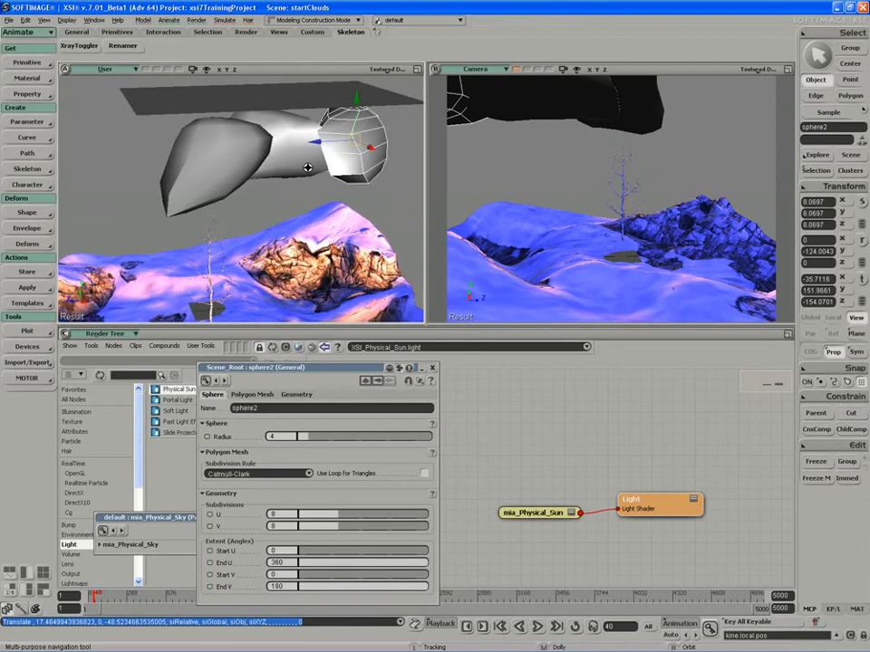
- Shift the third cloud mesh to about Z -162 and flatten it to a Y scale of about 5.6
{"action": "left_click_drag", "start_coordinate": [308, 167], "coordinate": [272, 87]}
{"action": "key", "text": "x"}
{"action": "key", "text": "s"}
{"action": "right_click_drag", "start_coordinate": [272, 88], "coordinate": [204, 109]}
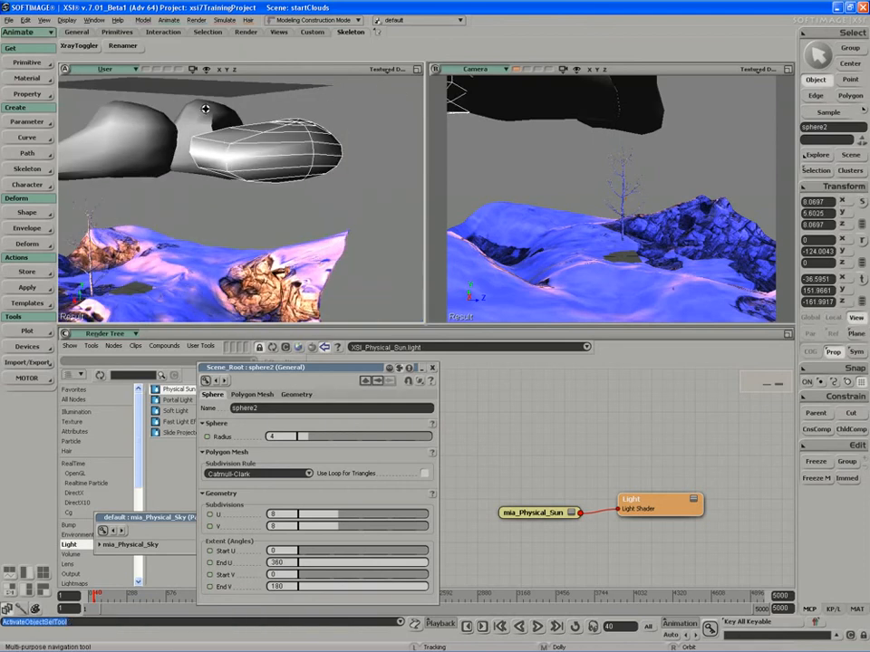
- Reshape the third cloud mesh by tweaking an edge on its upper side upward, and clear the component selection
{"action": "key", "text": "space"}
{"action": "key", "text": "m"}
{"action": "right_click_drag", "start_coordinate": [230, 161], "coordinate": [194, 120]}
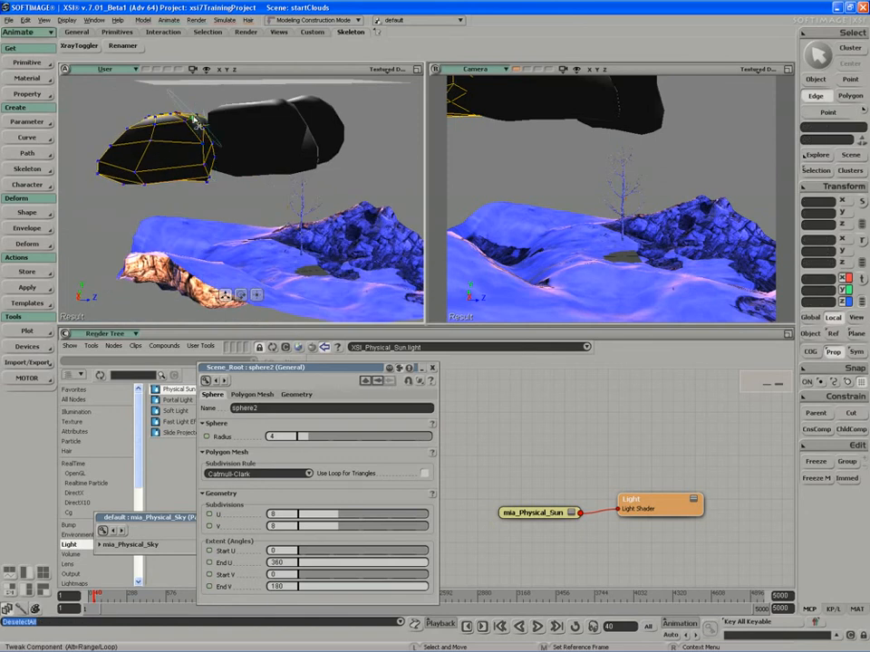
{"action": "left_click_drag", "start_coordinate": [194, 121], "coordinate": [164, 106]}
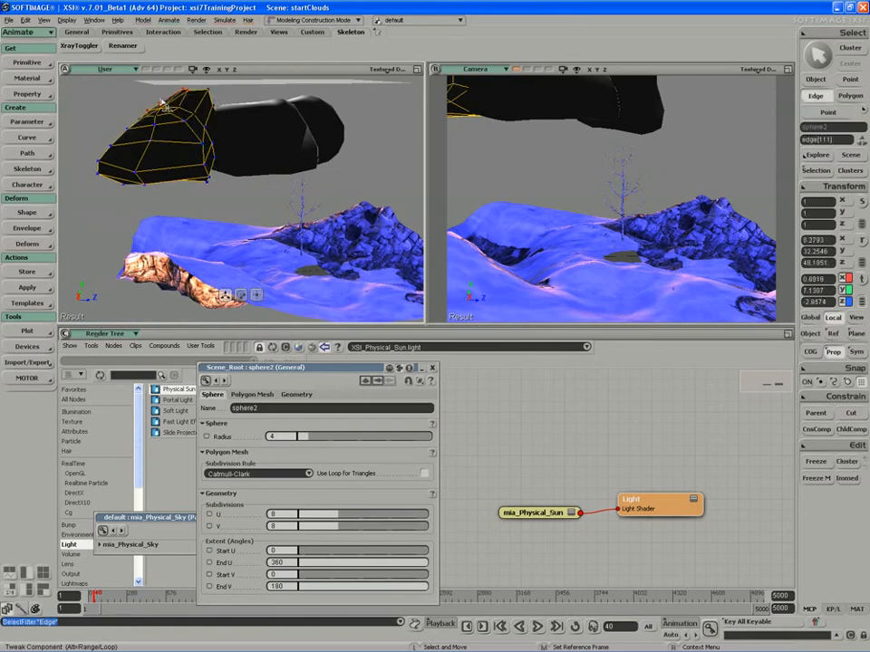
{"action": "key", "text": "ctrl+shift+a"}
- Select all three cloud meshes and switch to the Model toolset
{"action": "key", "text": "s"}
{"action": "right_click_drag", "start_coordinate": [164, 106], "coordinate": [195, 139]}
{"action": "key", "text": "space"}
{"action": "left_click", "coordinate": [215, 118]}
{"action": "left_click", "coordinate": [373, 137], "text": "shift"}
{"action": "key", "text": "s"}
{"action": "key", "text": "space"}
{"action": "left_click", "coordinate": [195, 136], "text": "shift"}
{"action": "key", "text": "1"}
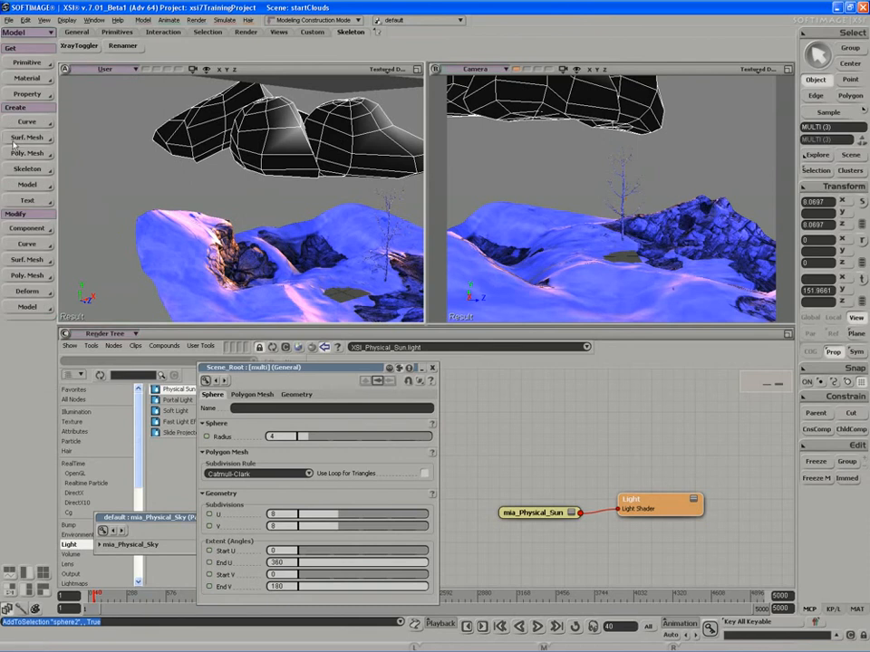
- Merge the three cloud spheres into a single polygon mesh and delete the original input meshes
{"action": "left_click", "coordinate": [27, 153]}
{"action": "left_click", "coordinate": [99, 156]}
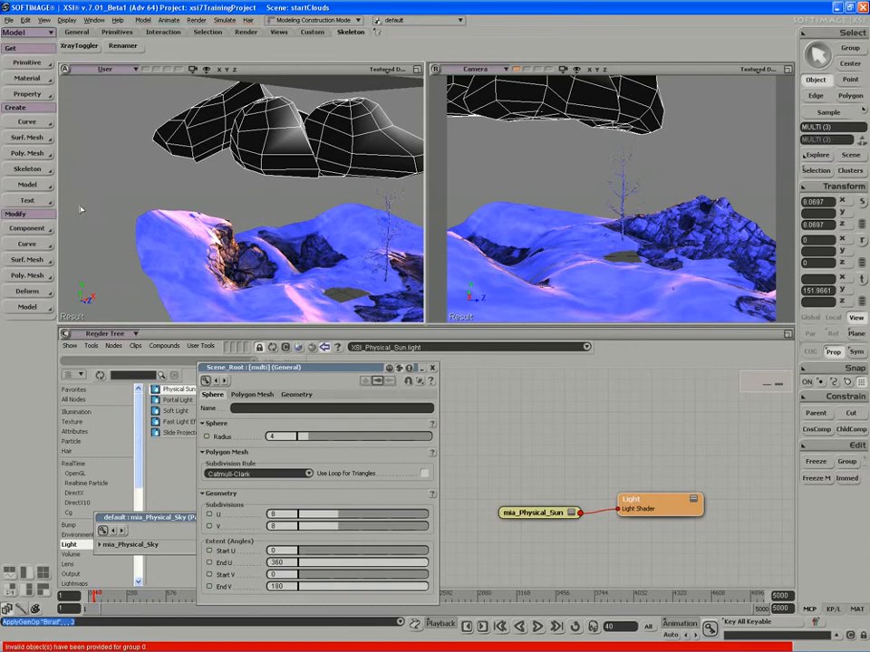
{"action": "left_click", "coordinate": [198, 140]}
{"action": "left_click", "coordinate": [317, 147], "text": "shift"}
{"action": "left_click", "coordinate": [272, 136], "text": "shift"}
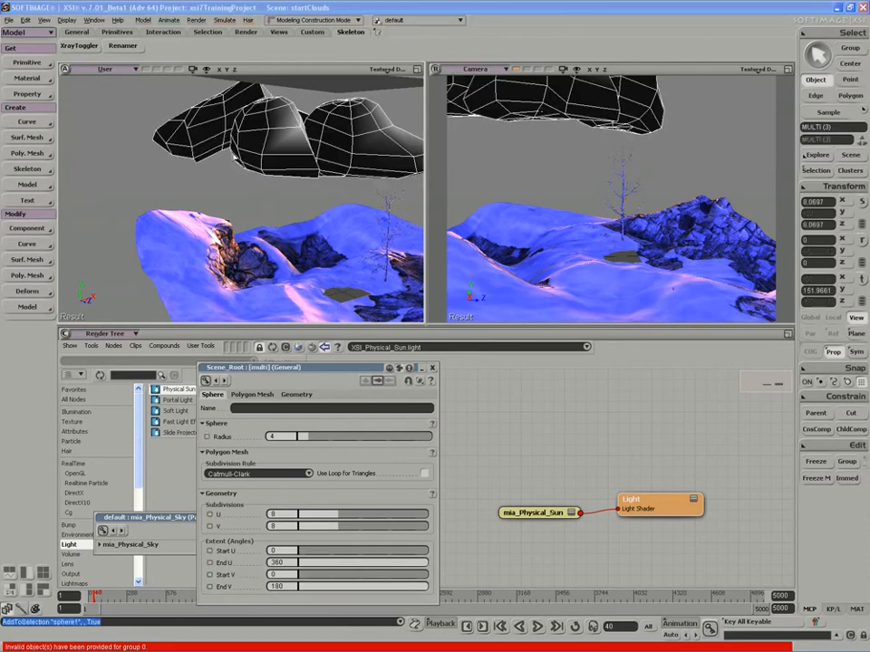
{"action": "left_click", "coordinate": [27, 154]}
{"action": "left_click", "coordinate": [99, 194]}
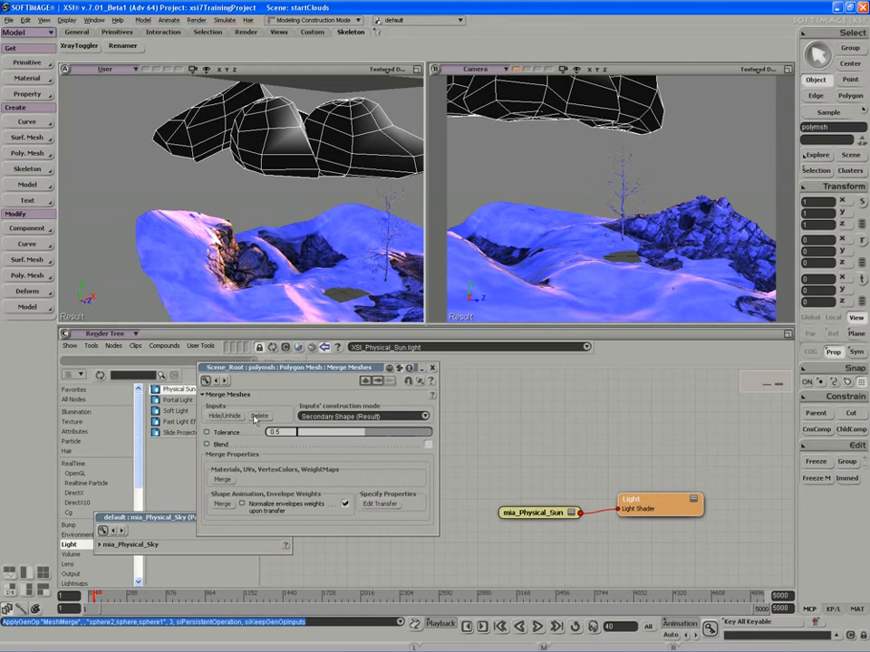
{"action": "left_click", "coordinate": [257, 416]}
- Rename the merged cloud mesh as cloudEmitter
{"action": "key", "text": "8"}
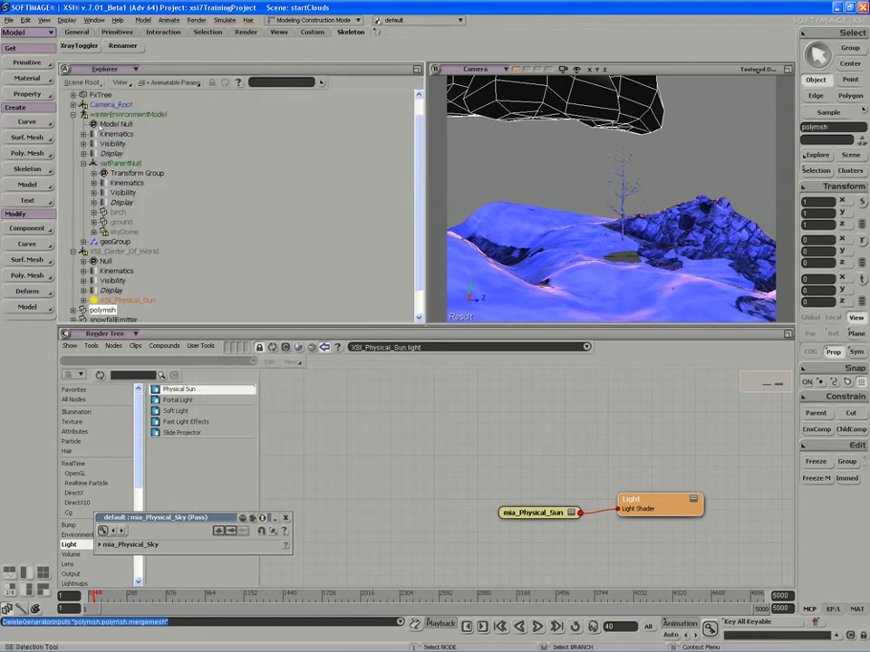
{"action": "scroll", "coordinate": [167, 209], "scroll_direction": "down", "scroll_amount": 1}
{"action": "double_click", "coordinate": [120, 277]}
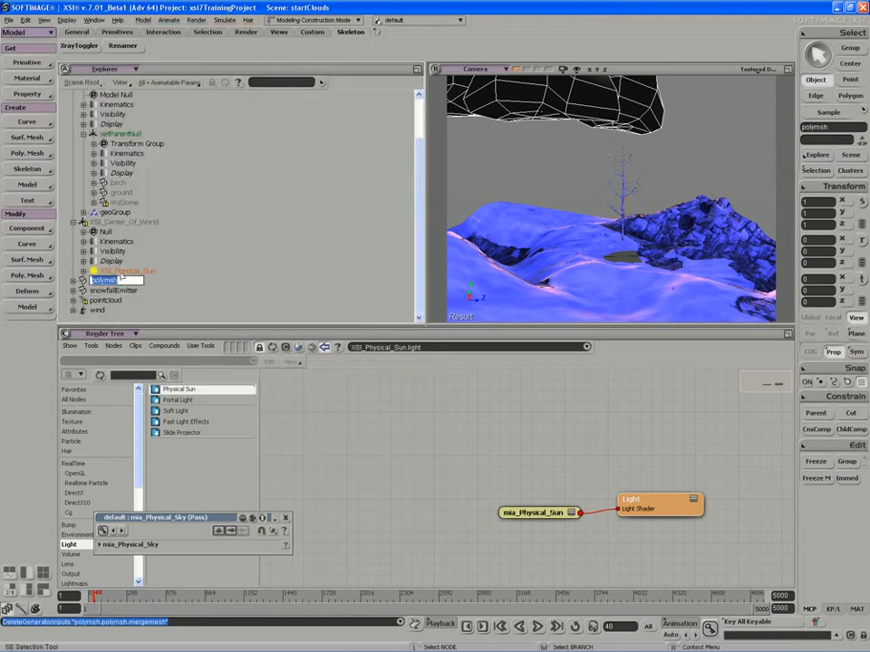
{"action": "type", "text": "cloudEmitter"}
{"action": "key", "text": "Return"}
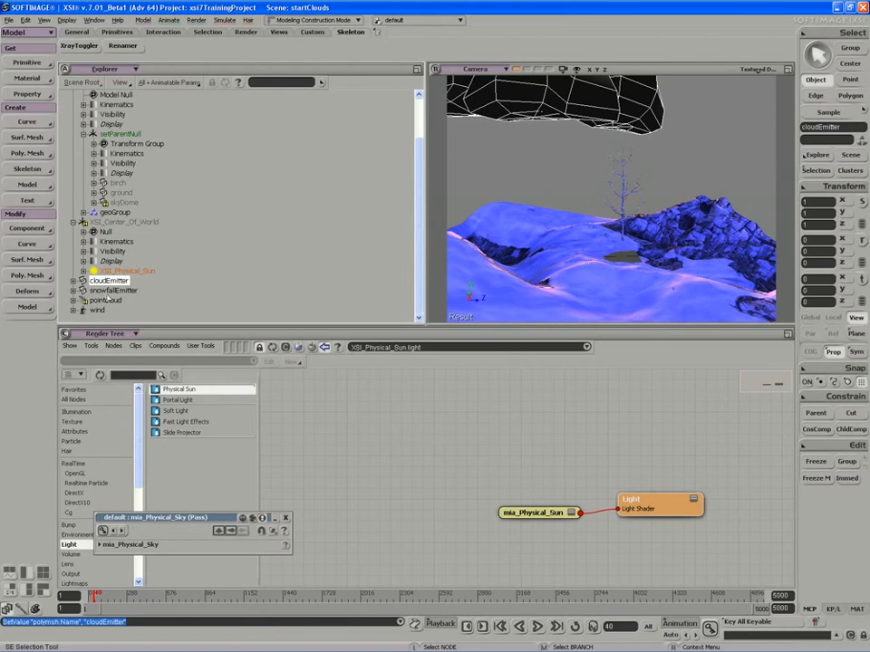
- Create an empty point cloud primitive and name it cloudPointCloud
{"action": "left_click", "coordinate": [27, 63]}
{"action": "mouse_move", "coordinate": [86, 99]}
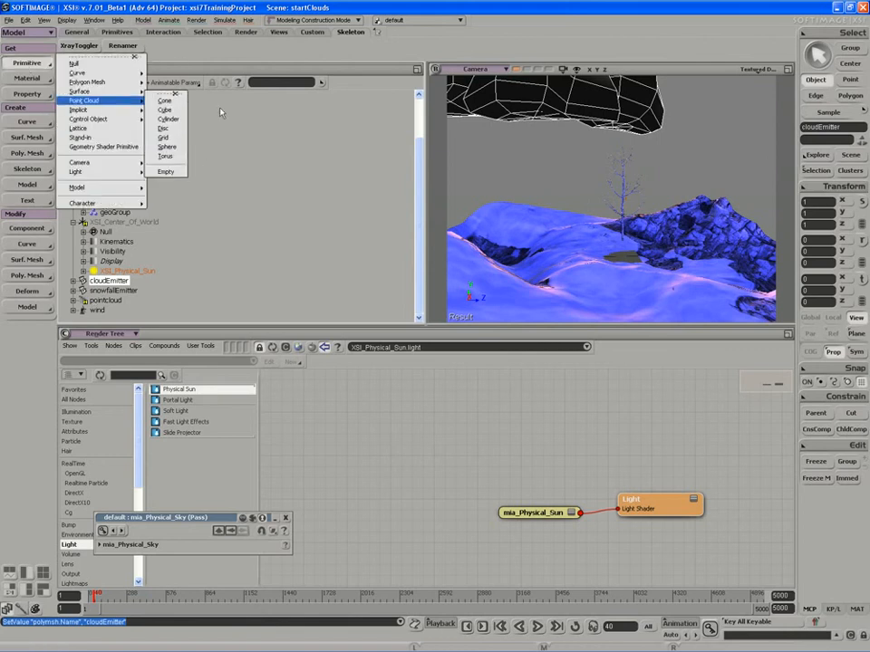
{"action": "left_click", "coordinate": [168, 171]}
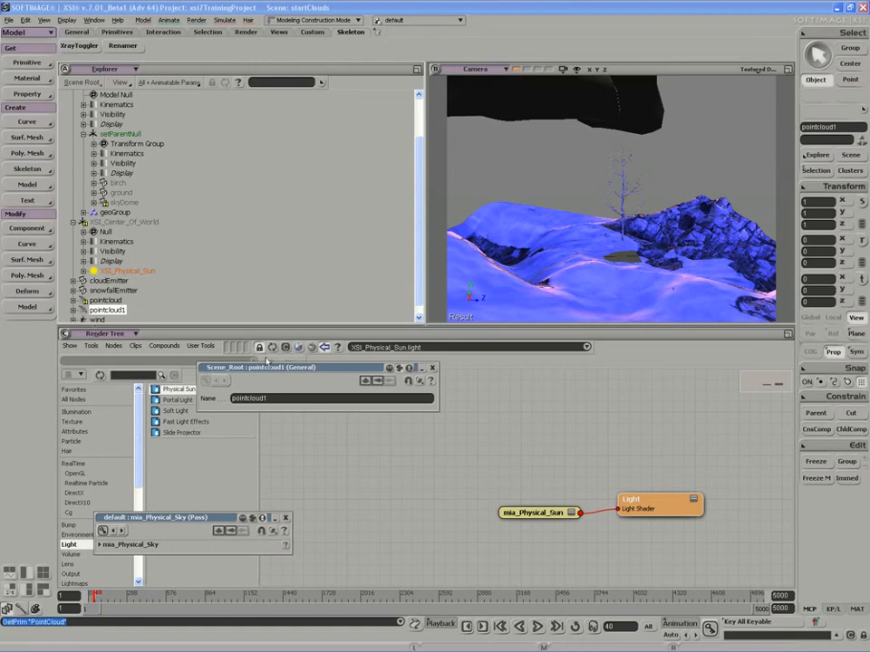
{"action": "left_click_drag", "start_coordinate": [265, 367], "coordinate": [278, 254]}
{"action": "double_click", "coordinate": [271, 284]}
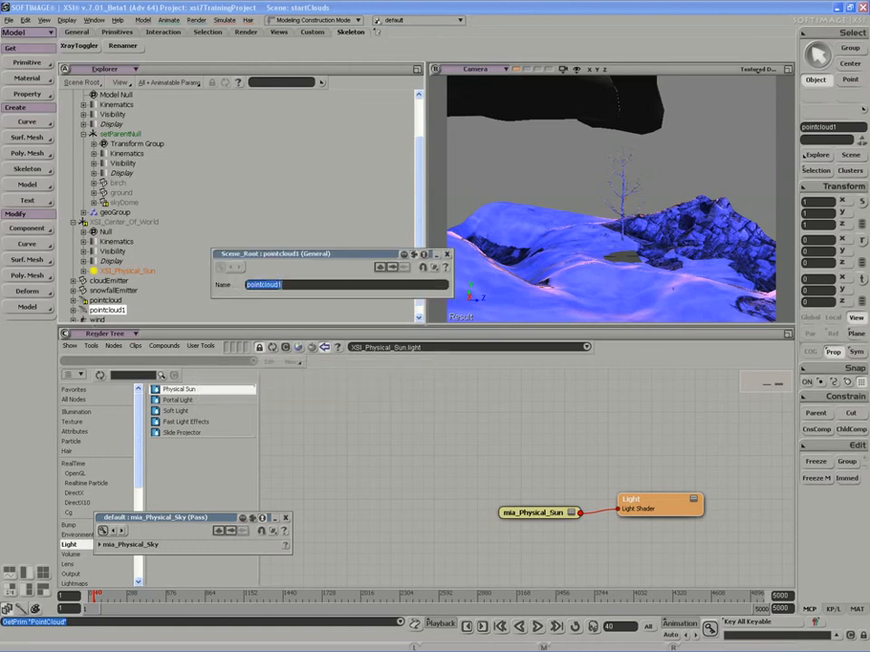
{"action": "type", "text": "cloudPointCloud"}
{"action": "left_click", "coordinate": [446, 254]}
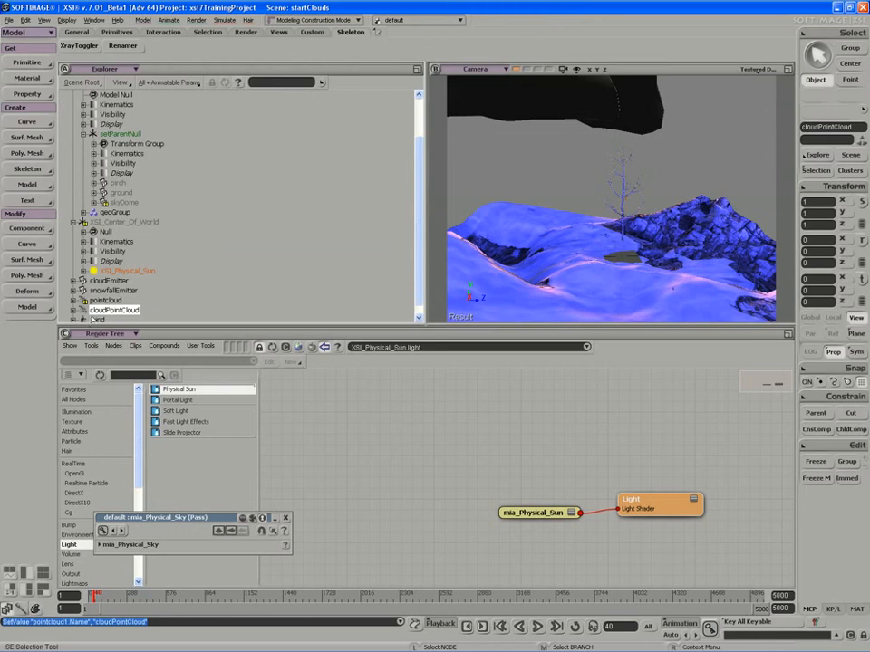
- Build an ICE tree on cloudPointCloud, feeding cloudEmitter into an Emit from Surface node connected to the ICETree node
{"action": "left_click", "coordinate": [94, 19]}
{"action": "left_click", "coordinate": [121, 143]}
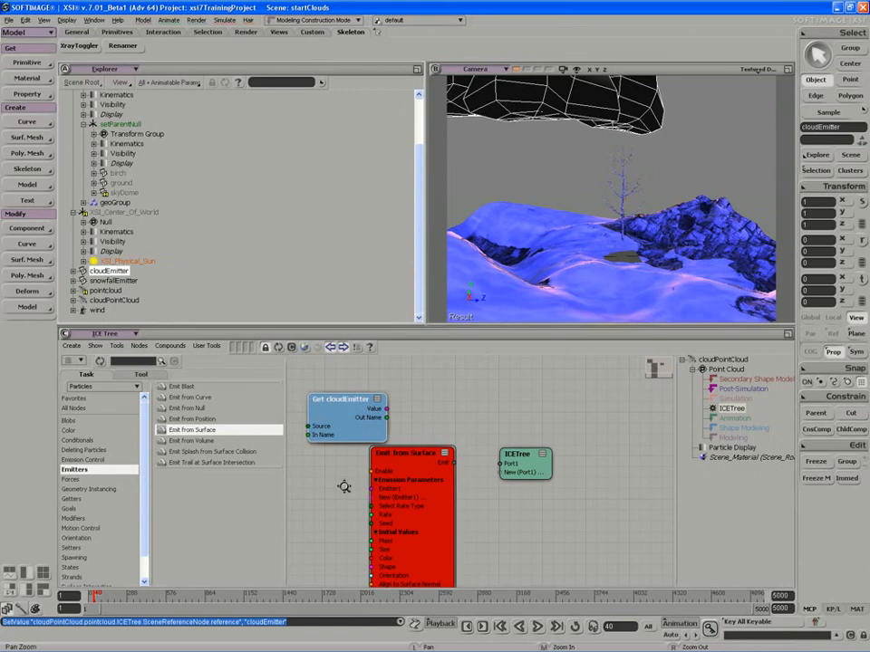
{"action": "left_click_drag", "start_coordinate": [344, 486], "coordinate": [409, 477]}
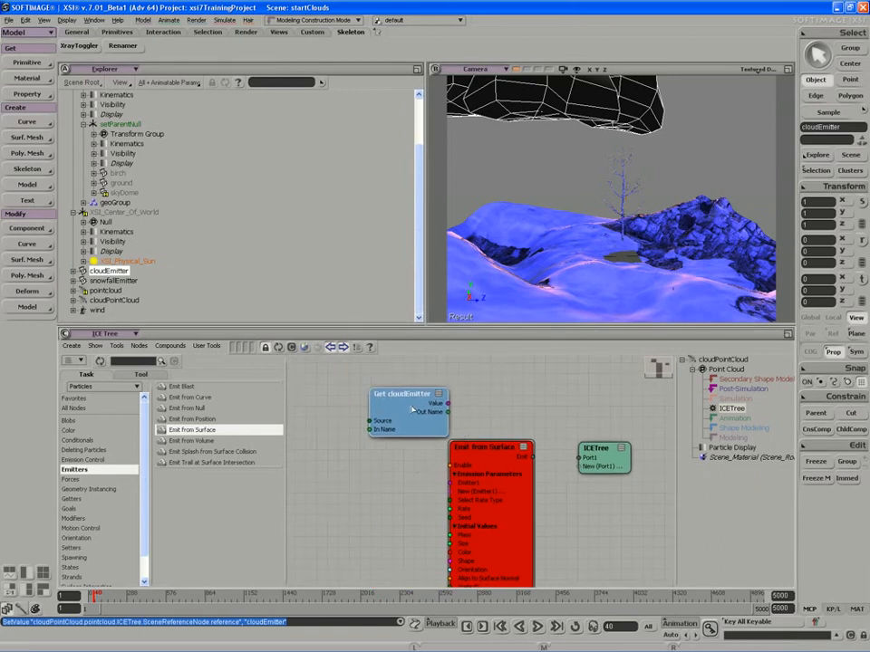
{"action": "left_click_drag", "start_coordinate": [379, 398], "coordinate": [346, 409]}
{"action": "left_click_drag", "start_coordinate": [493, 528], "coordinate": [495, 485]}
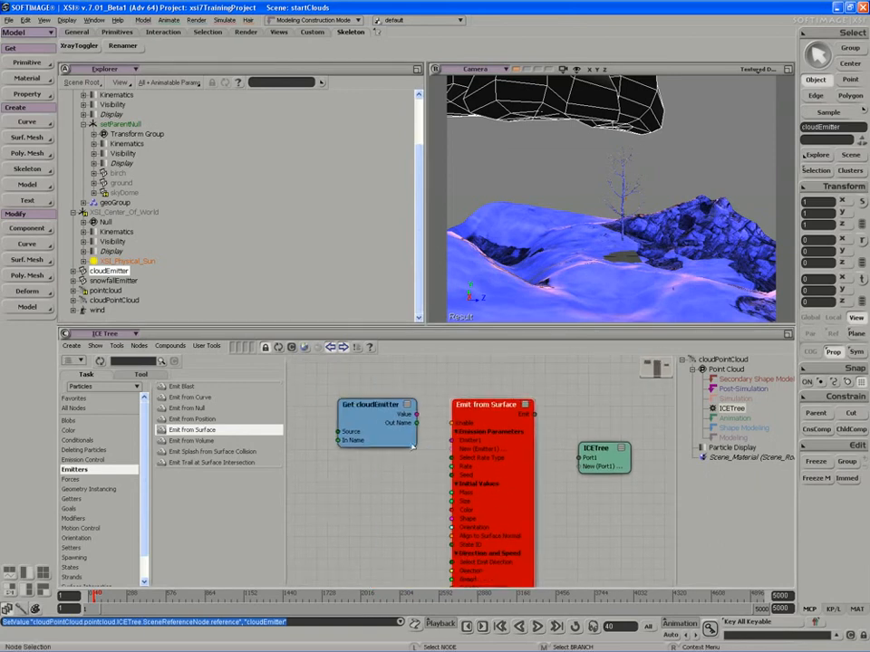
{"action": "left_click_drag", "start_coordinate": [418, 414], "coordinate": [462, 439]}
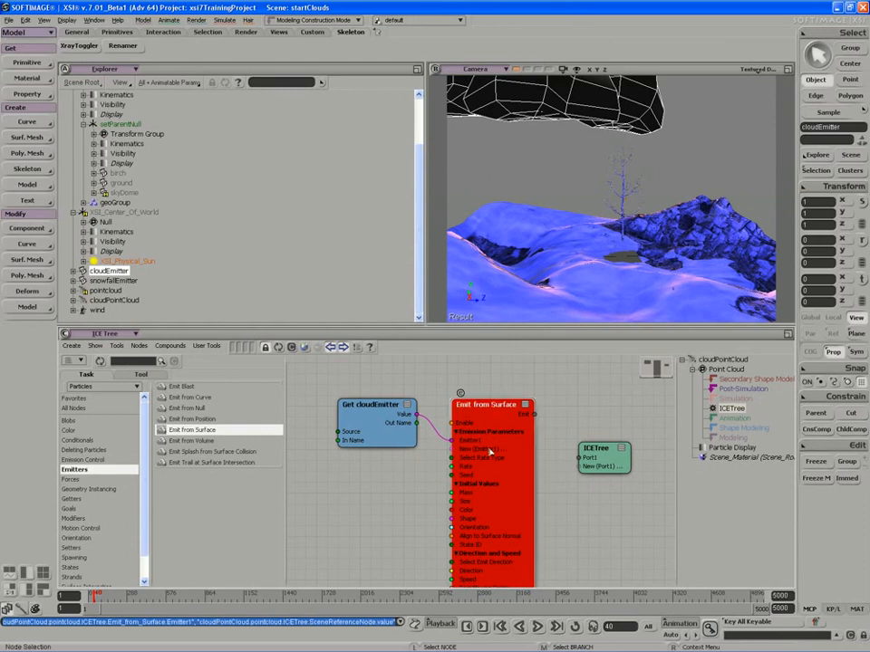
{"action": "left_click_drag", "start_coordinate": [530, 413], "coordinate": [609, 462]}
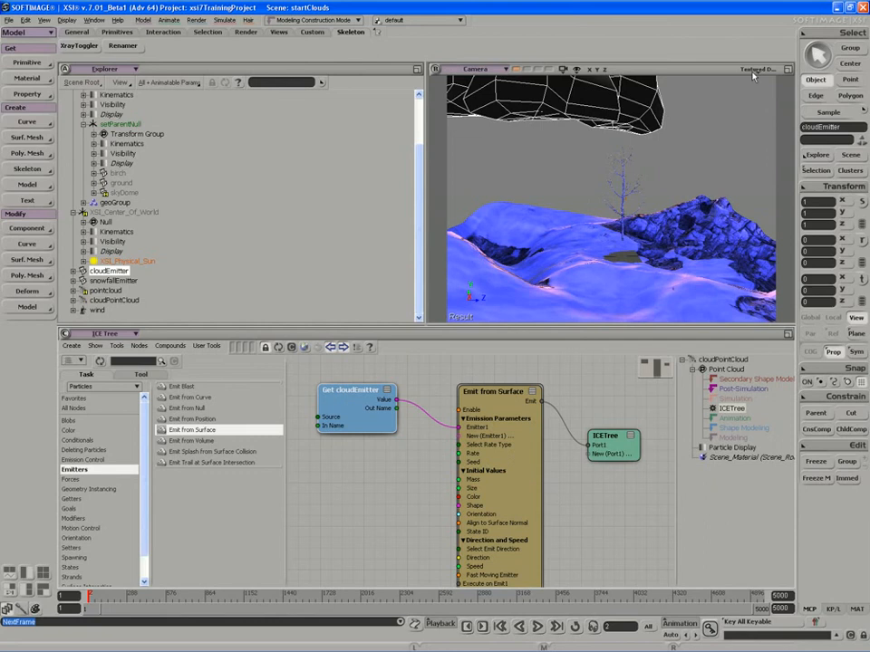
- Set the Camera view's display mode to Wireframe
{"action": "left_click", "coordinate": [757, 69]}
{"action": "left_click", "coordinate": [704, 249]}
{"action": "left_click", "coordinate": [756, 69]}
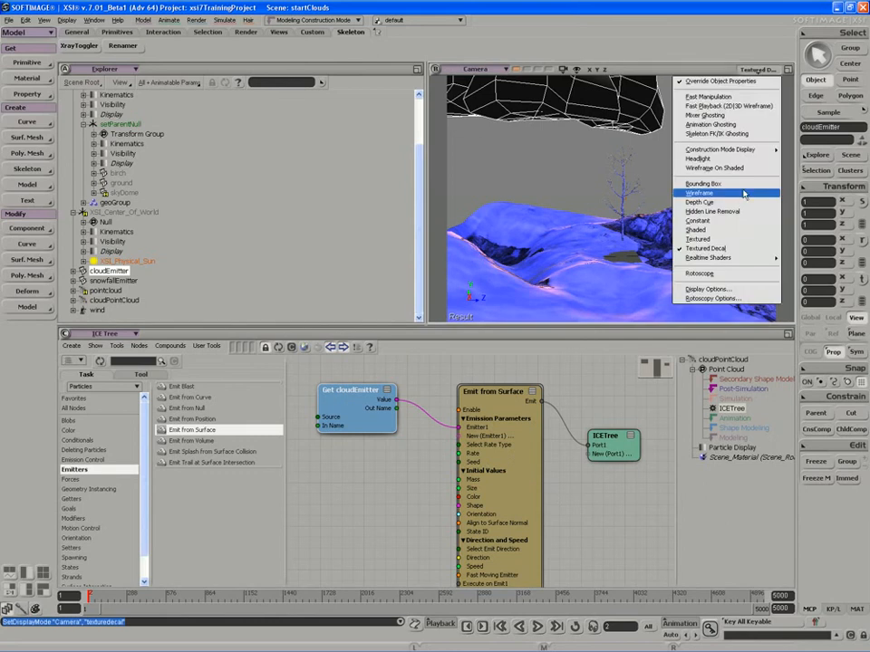
{"action": "left_click", "coordinate": [702, 193]}
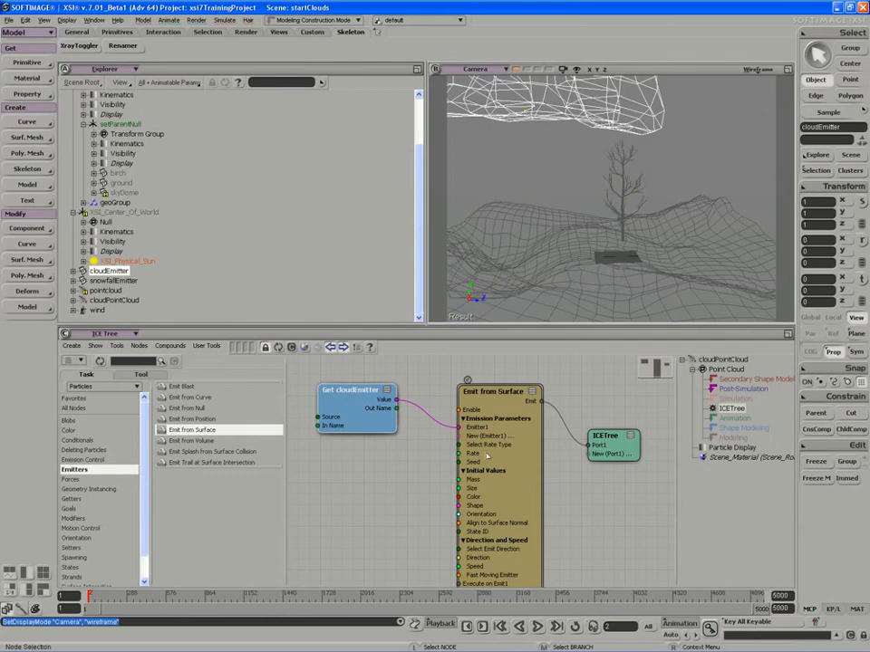
- Set Emit from Surface to a rate of 10000, Sphere particle shape and size 10
{"action": "double_click", "coordinate": [494, 399]}
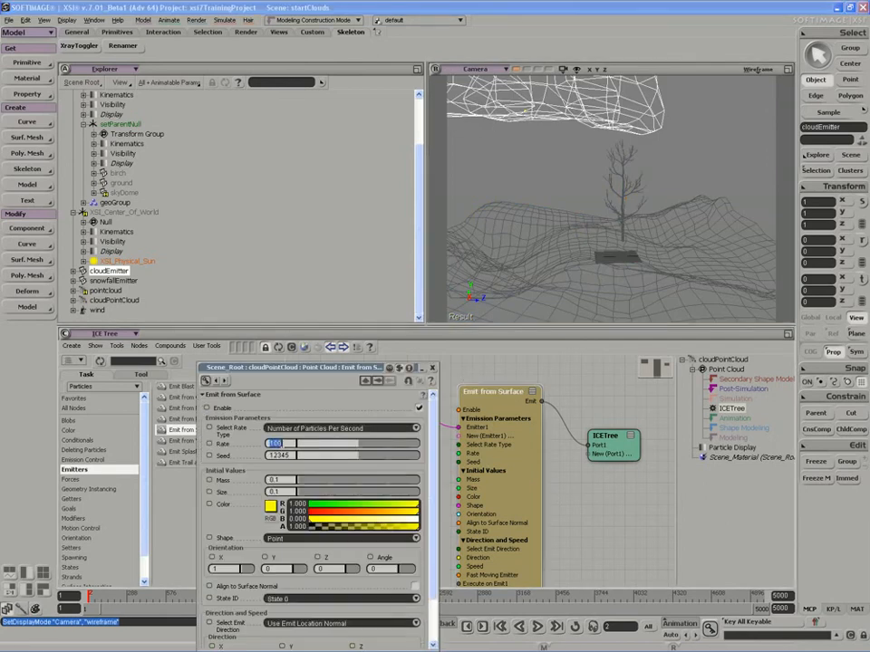
{"action": "left_click_drag", "start_coordinate": [308, 367], "coordinate": [287, 235]}
{"action": "left_click", "coordinate": [290, 407]}
{"action": "left_click", "coordinate": [284, 361]}
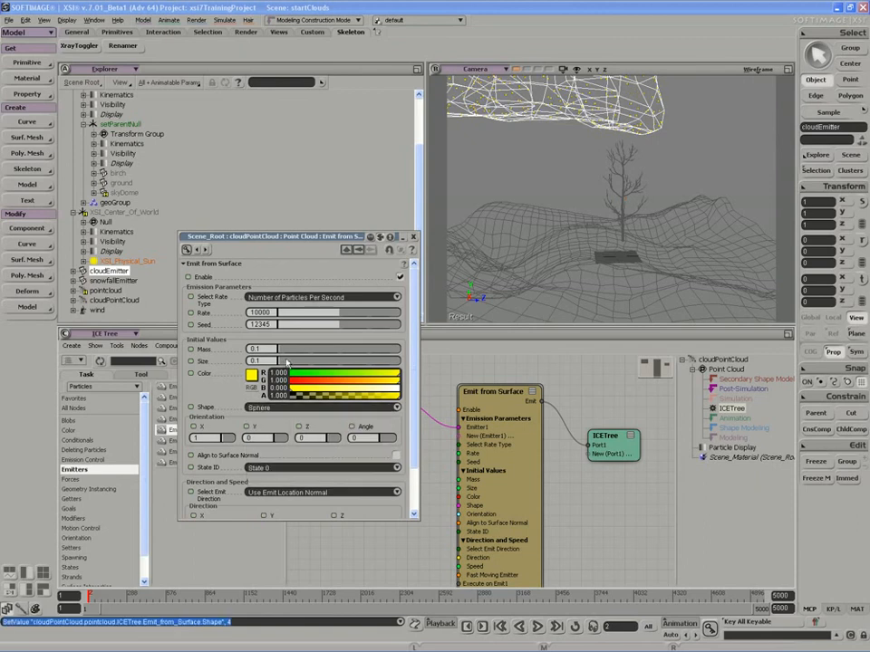
{"action": "left_click_drag", "start_coordinate": [284, 362], "coordinate": [316, 361]}
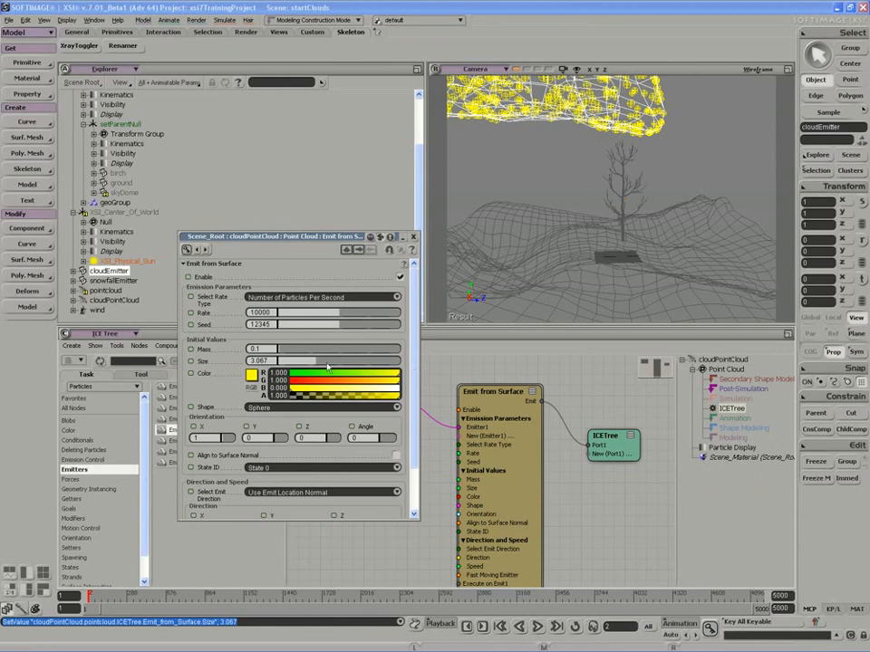
{"action": "left_click_drag", "start_coordinate": [319, 362], "coordinate": [349, 361]}
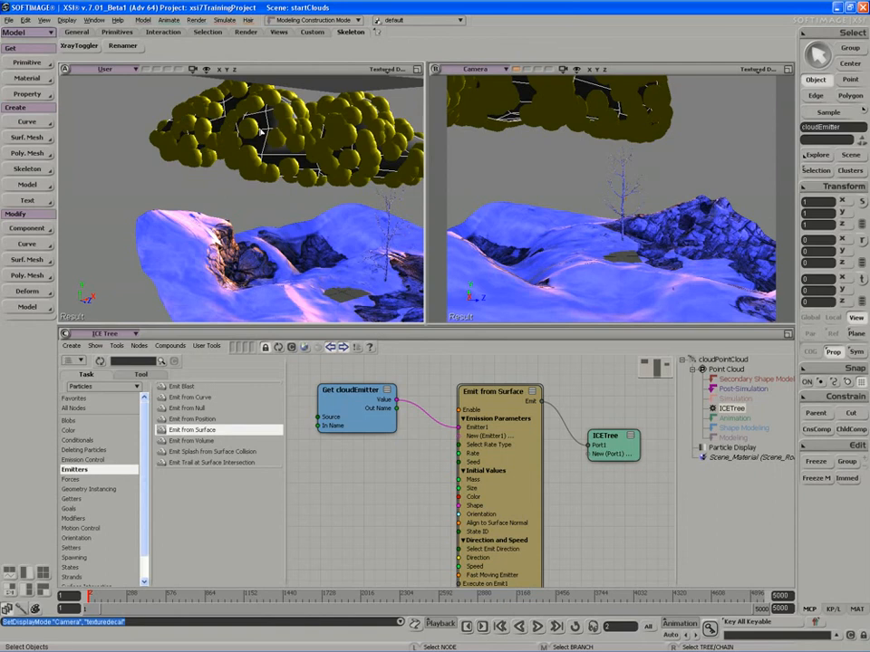
- Move cloudEmitter above the terrain to about X -35, Y 3, Z 72
{"action": "key", "text": "v"}
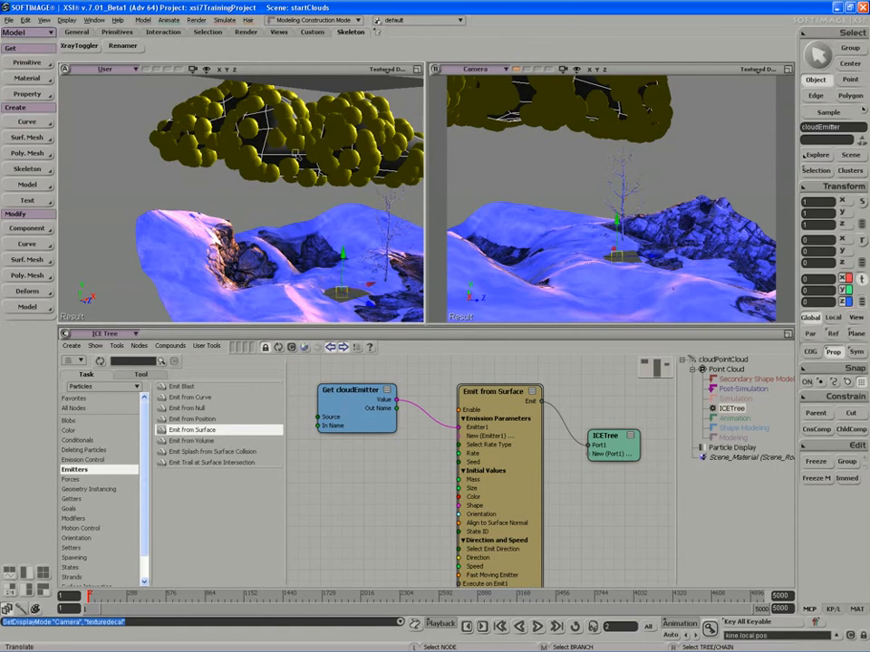
{"action": "key", "text": "s"}
{"action": "left_click_drag", "start_coordinate": [321, 172], "coordinate": [223, 163]}
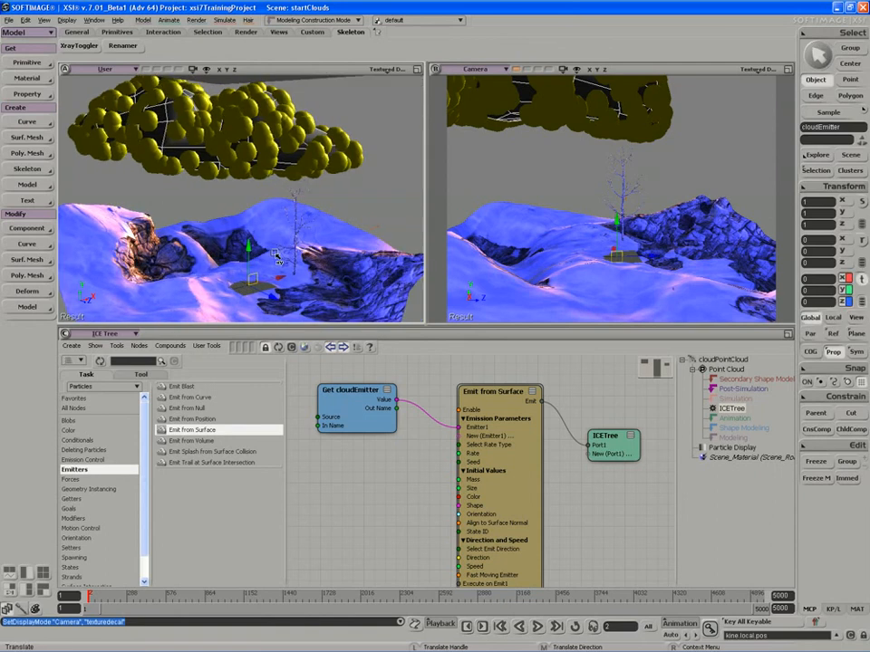
{"action": "left_click_drag", "start_coordinate": [272, 266], "coordinate": [328, 322]}
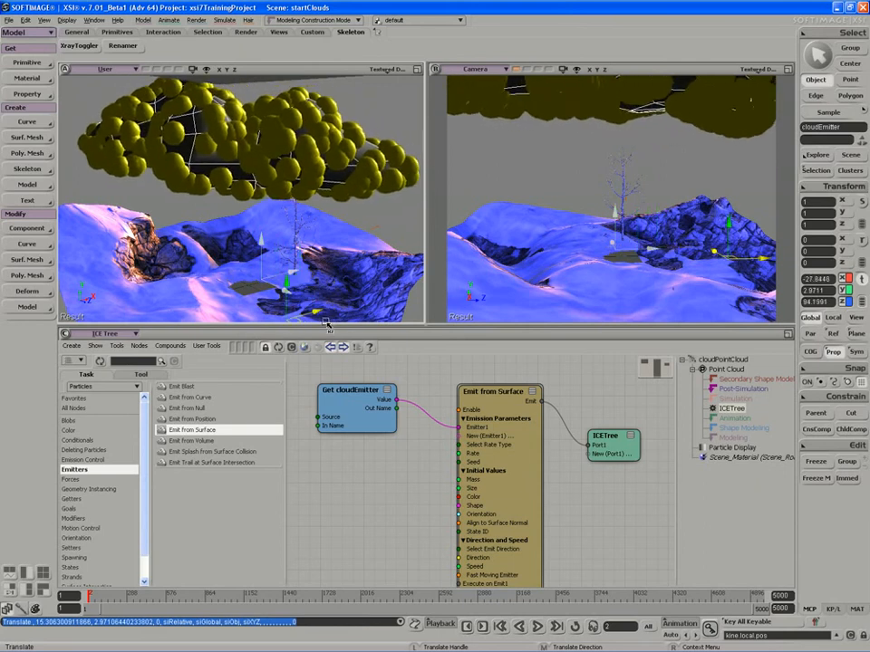
{"action": "key", "text": "s"}
{"action": "right_click_drag", "start_coordinate": [335, 308], "coordinate": [426, 265]}
{"action": "mouse_move", "coordinate": [188, 257]}
{"action": "right_mouse_down"}
{"action": "mouse_move", "coordinate": [213, 256]}
{"action": "mouse_move", "coordinate": [195, 250]}
{"action": "right_mouse_up"}
{"action": "key", "text": "v"}
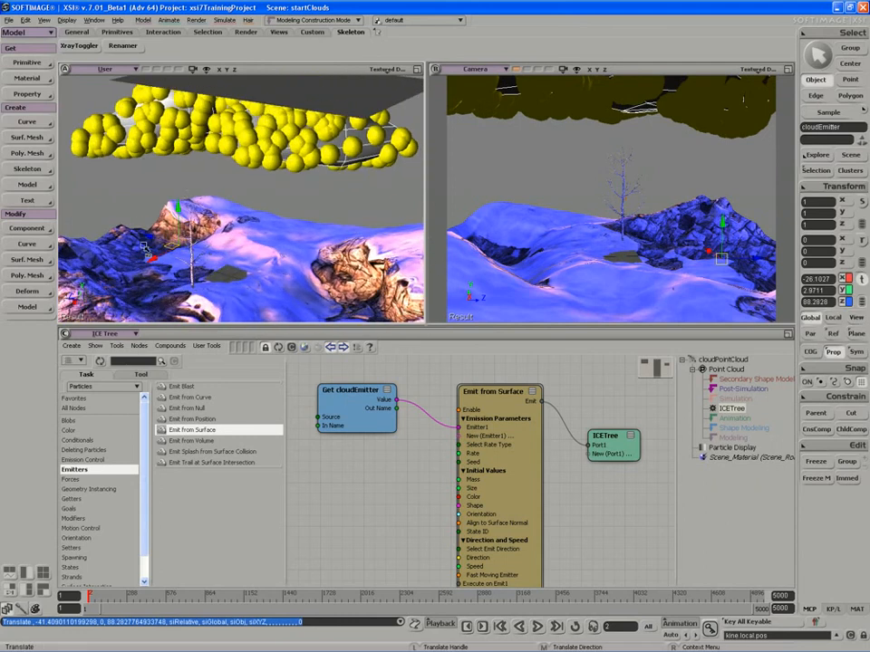
{"action": "mouse_move", "coordinate": [138, 245]}
{"action": "left_mouse_down"}
{"action": "mouse_move", "coordinate": [159, 247]}
{"action": "mouse_move", "coordinate": [135, 257]}
{"action": "left_mouse_up"}
- Scale cloudEmitter horizontally to about 1.27 in X and Z
{"action": "key", "text": "x"}
{"action": "key", "text": "s"}
{"action": "right_click_drag", "start_coordinate": [172, 182], "coordinate": [200, 167]}
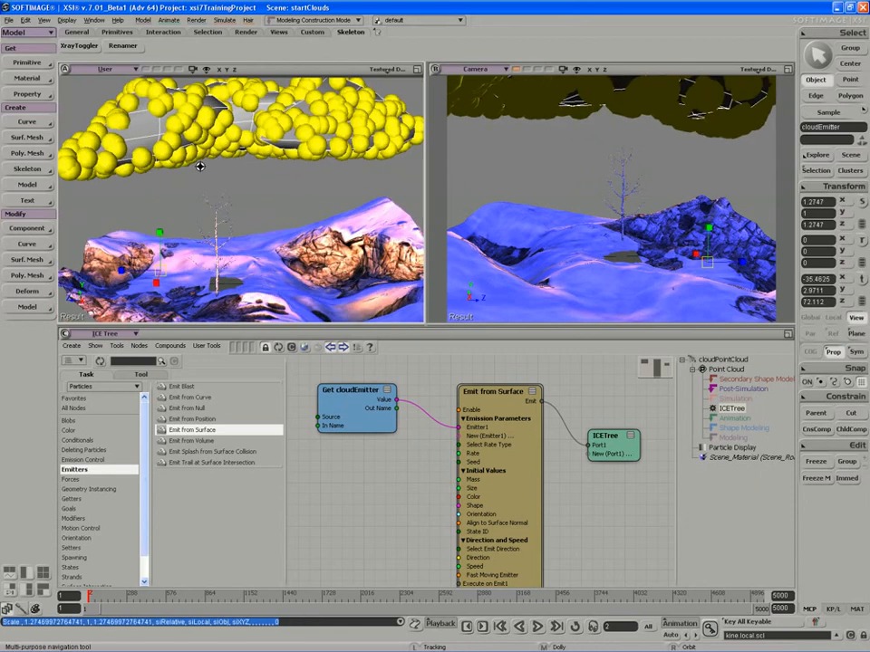
- Reposition the enlarged cloudEmitter to about X -21, Z 57
{"action": "key", "text": "space"}
{"action": "key", "text": "s"}
{"action": "right_click_drag", "start_coordinate": [243, 130], "coordinate": [188, 176]}
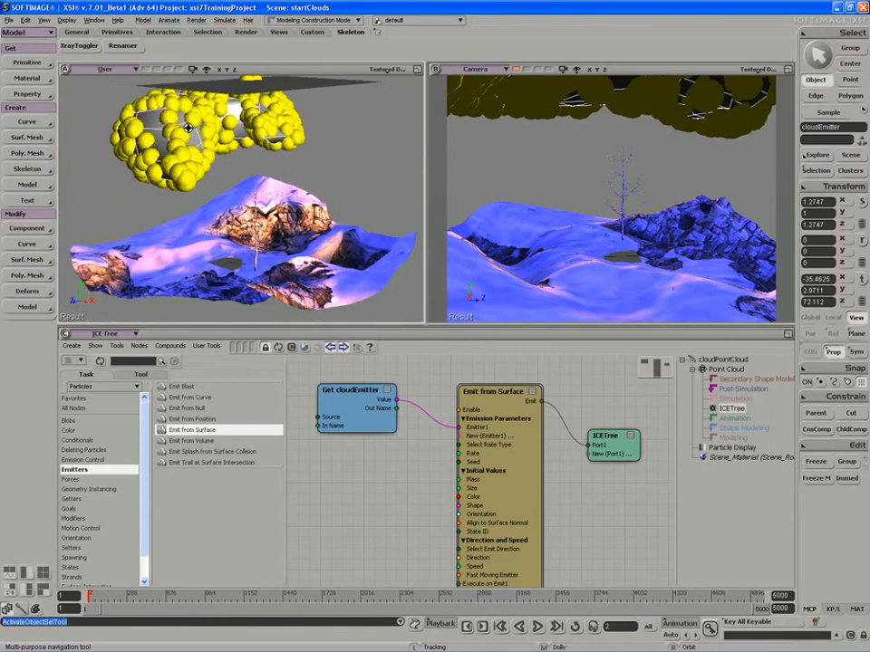
{"action": "key", "text": "v"}
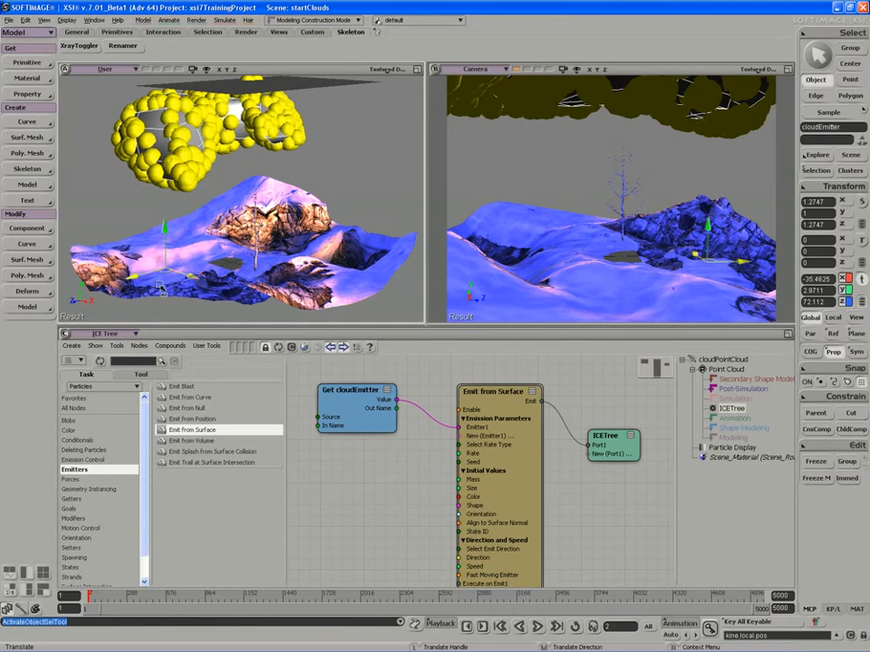
{"action": "left_click_drag", "start_coordinate": [155, 290], "coordinate": [248, 244]}
{"action": "key", "text": "s"}
{"action": "right_click_drag", "start_coordinate": [248, 245], "coordinate": [201, 252]}
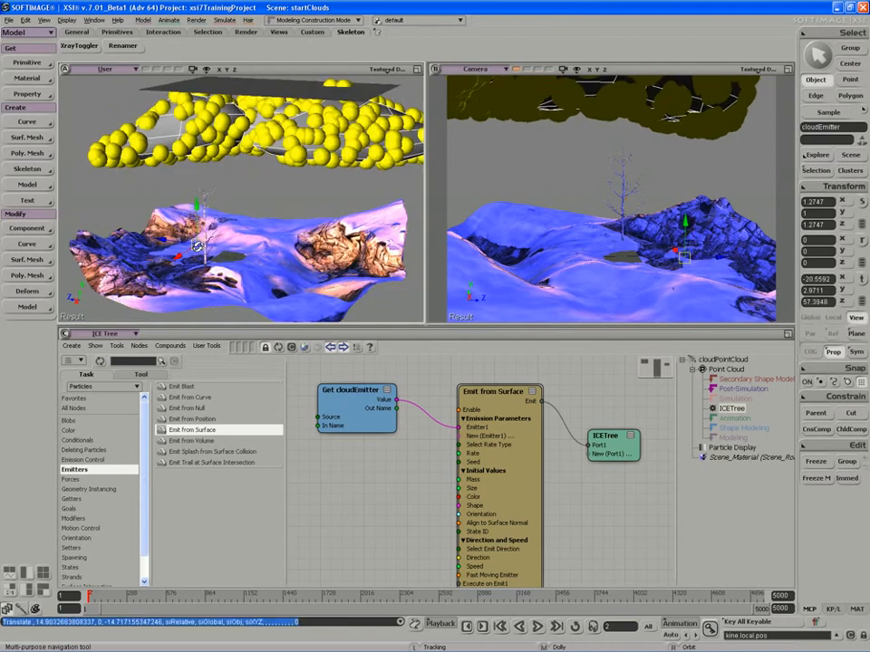
{"action": "key", "text": "space"}
{"action": "key", "text": "s"}
{"action": "mouse_move", "coordinate": [303, 126]}
{"action": "right_mouse_down"}
{"action": "mouse_move", "coordinate": [283, 124]}
{"action": "mouse_move", "coordinate": [294, 124]}
{"action": "right_mouse_up"}
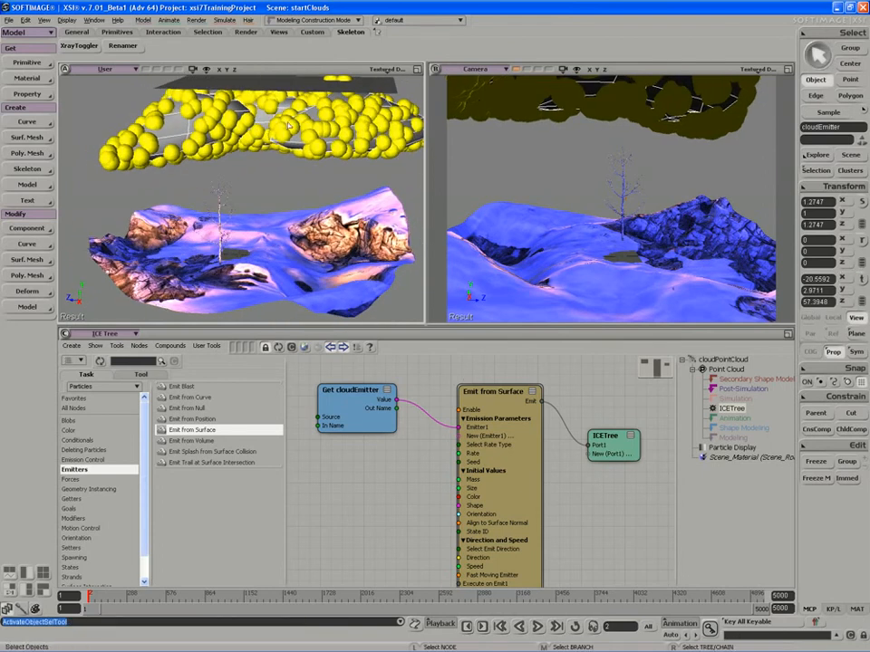
- Reduce the Emit from Surface rate to about 3193 and change its rate type to Total Number of Particles
{"action": "double_click", "coordinate": [530, 485]}
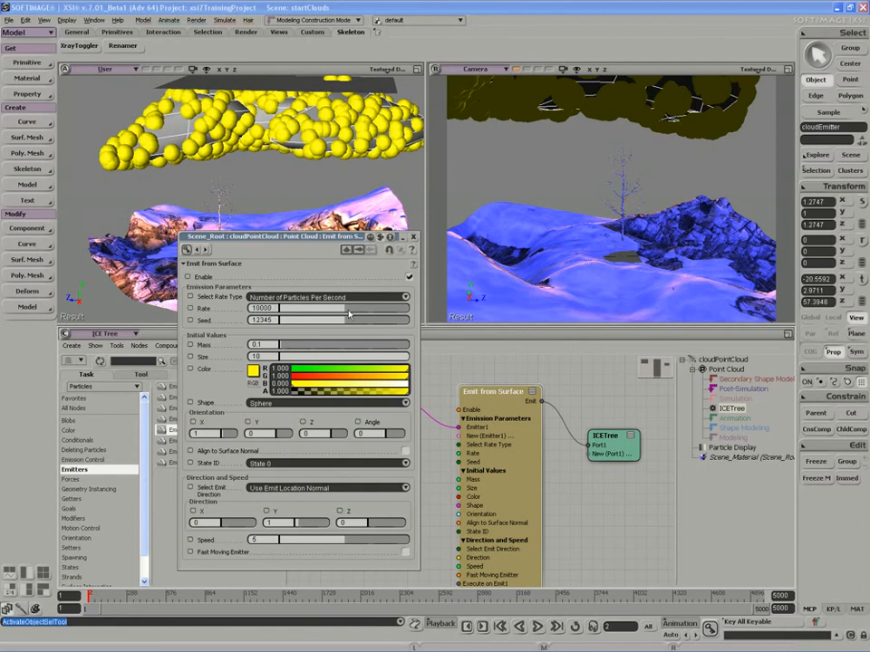
{"action": "mouse_move", "coordinate": [292, 315]}
{"action": "left_mouse_down"}
{"action": "mouse_move", "coordinate": [310, 314]}
{"action": "mouse_move", "coordinate": [301, 314]}
{"action": "left_mouse_up"}
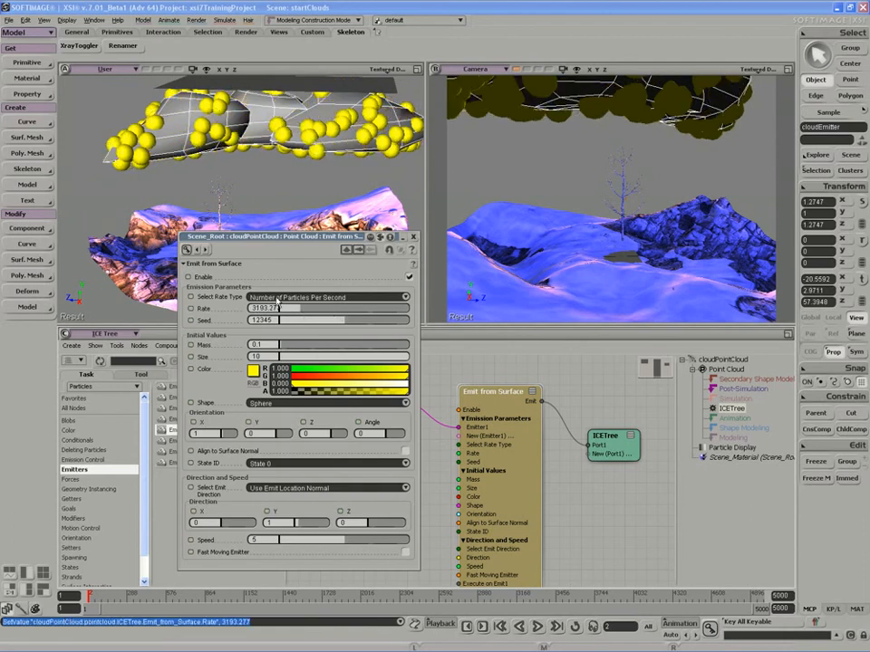
{"action": "left_click", "coordinate": [283, 297]}
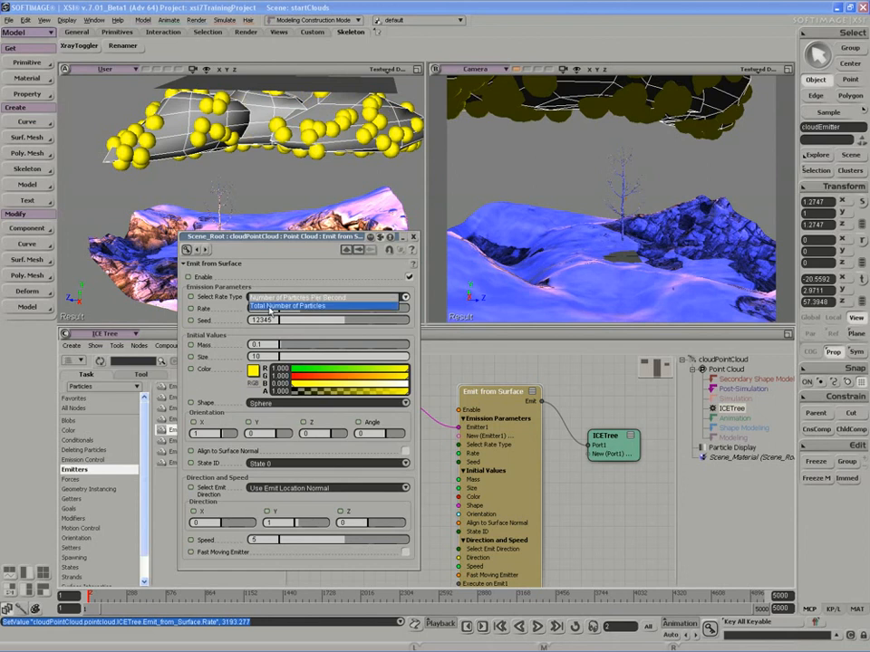